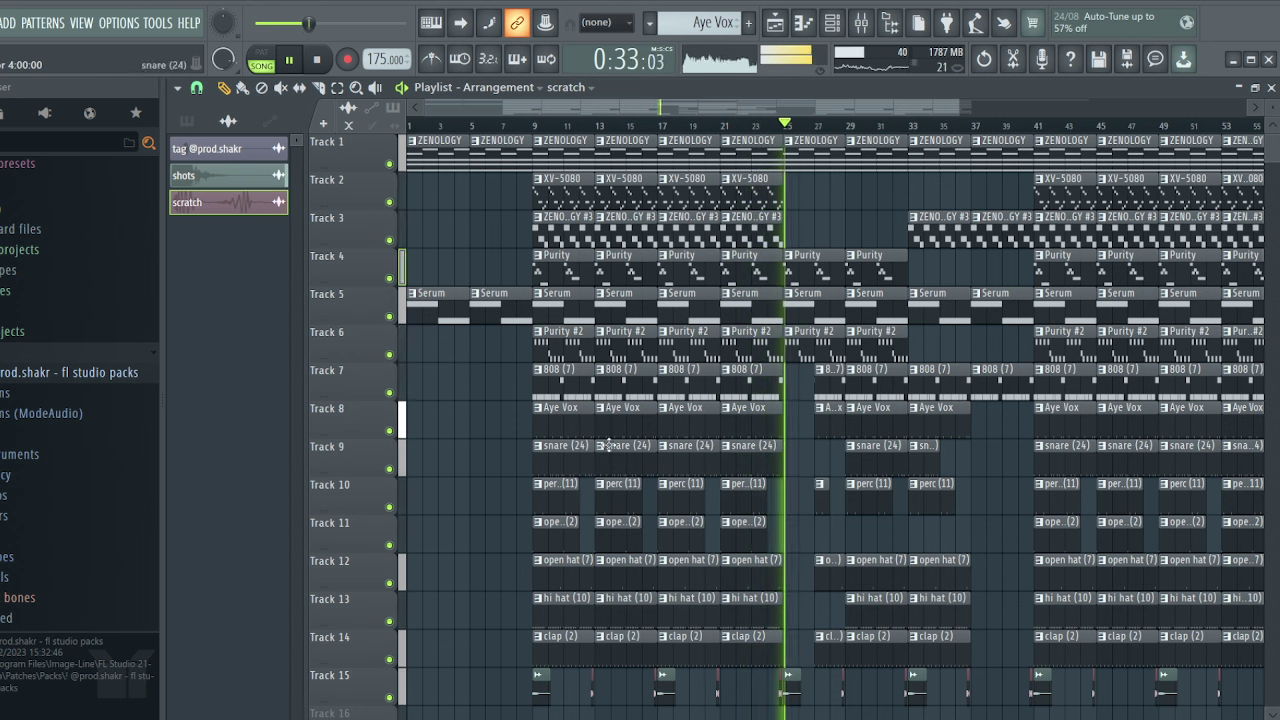
- Examine the ZENOLOGY pattern's chord notes in the piano roll and its instrument, and play the pattern through
{"action": "left_click", "coordinate": [490, 137]}
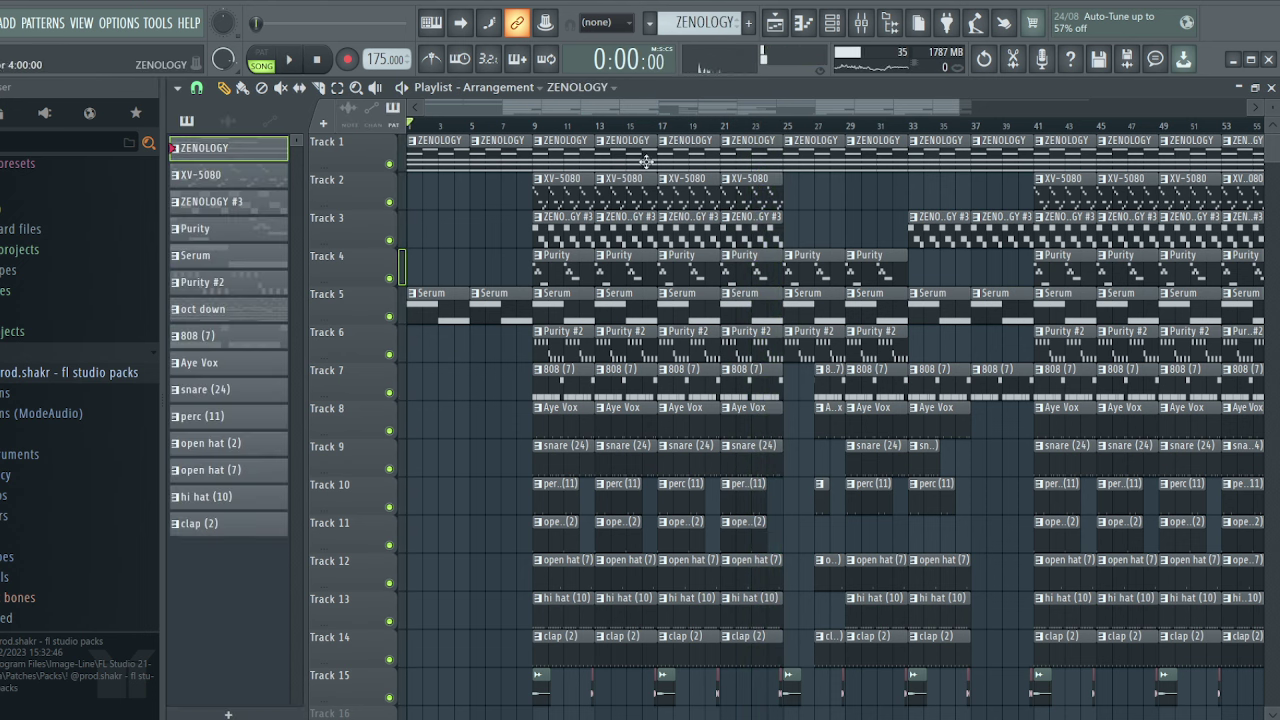
{"action": "left_click", "coordinate": [805, 23]}
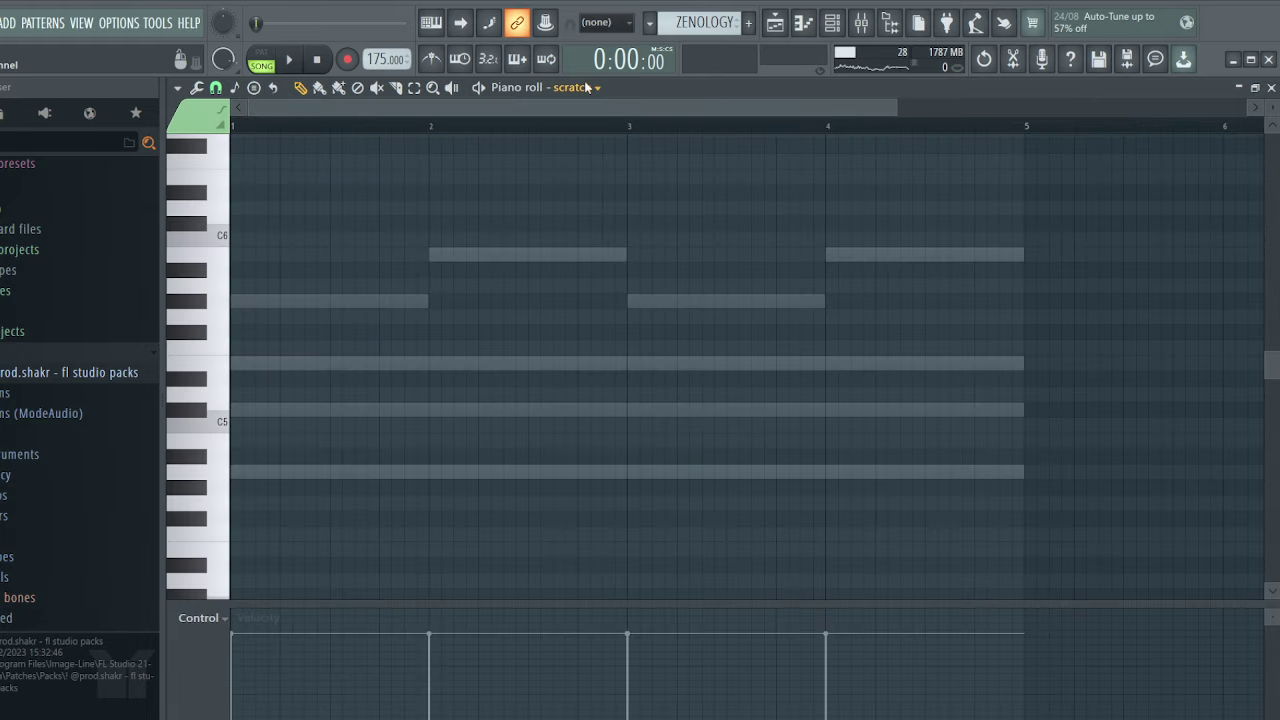
{"action": "right_click", "coordinate": [632, 206]}
{"action": "right_click", "coordinate": [632, 206]}
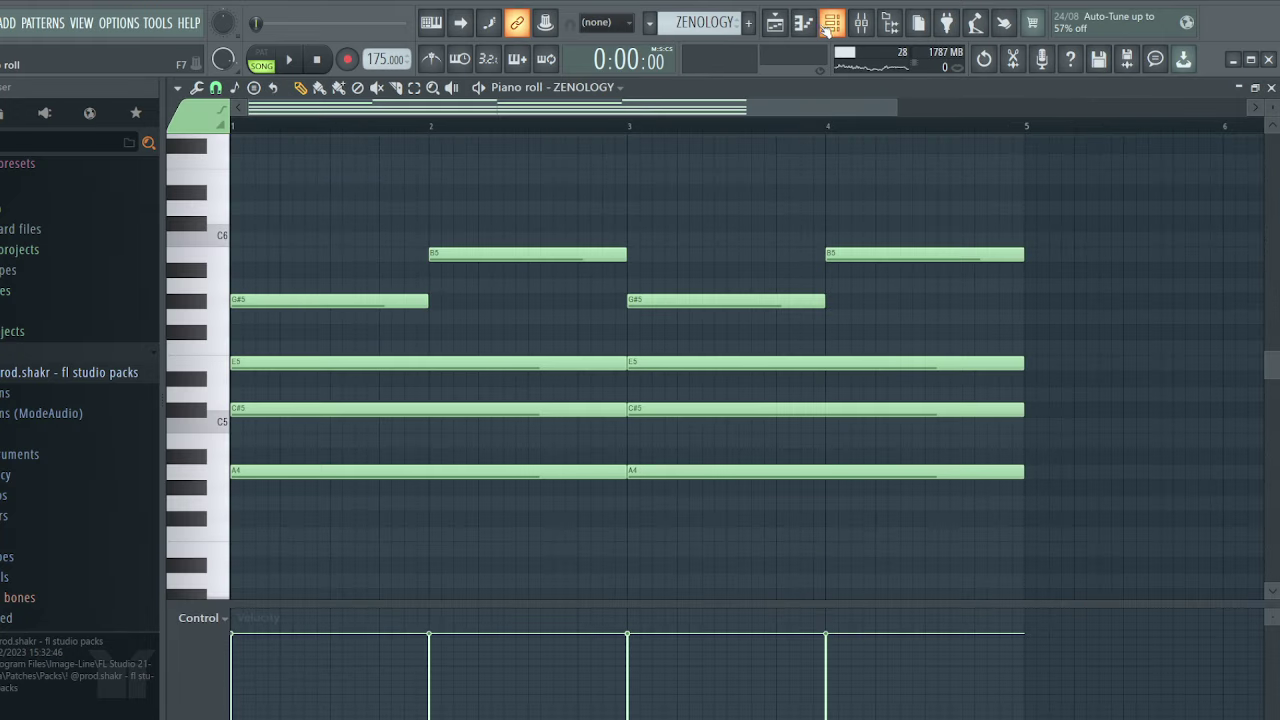
{"action": "left_click", "coordinate": [829, 25]}
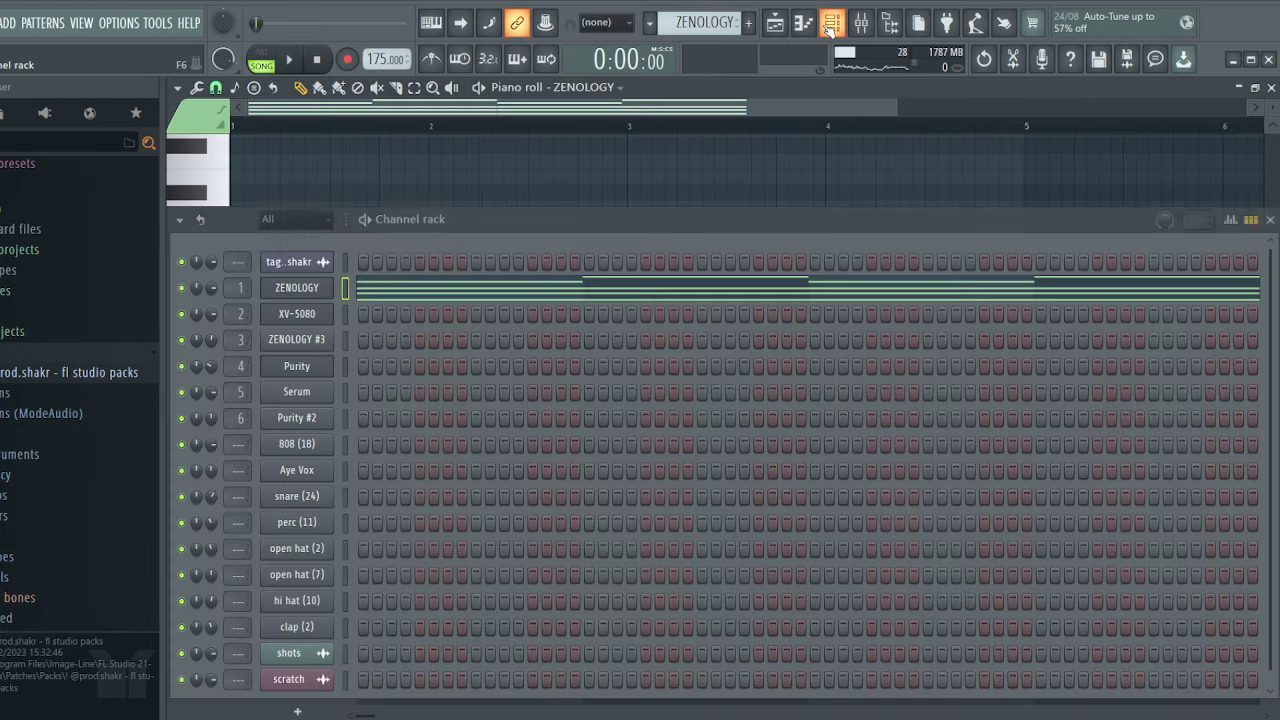
{"action": "left_click", "coordinate": [321, 290]}
{"action": "right_click", "coordinate": [489, 192]}
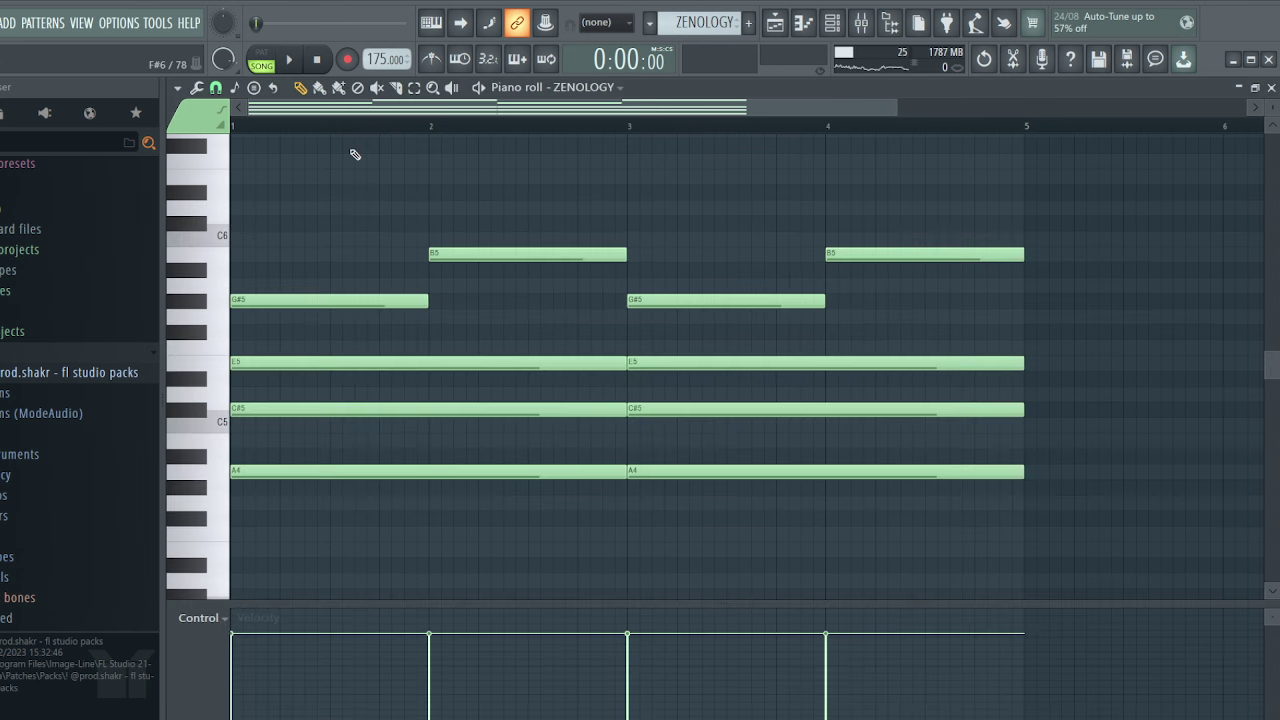
{"action": "key", "text": "space"}
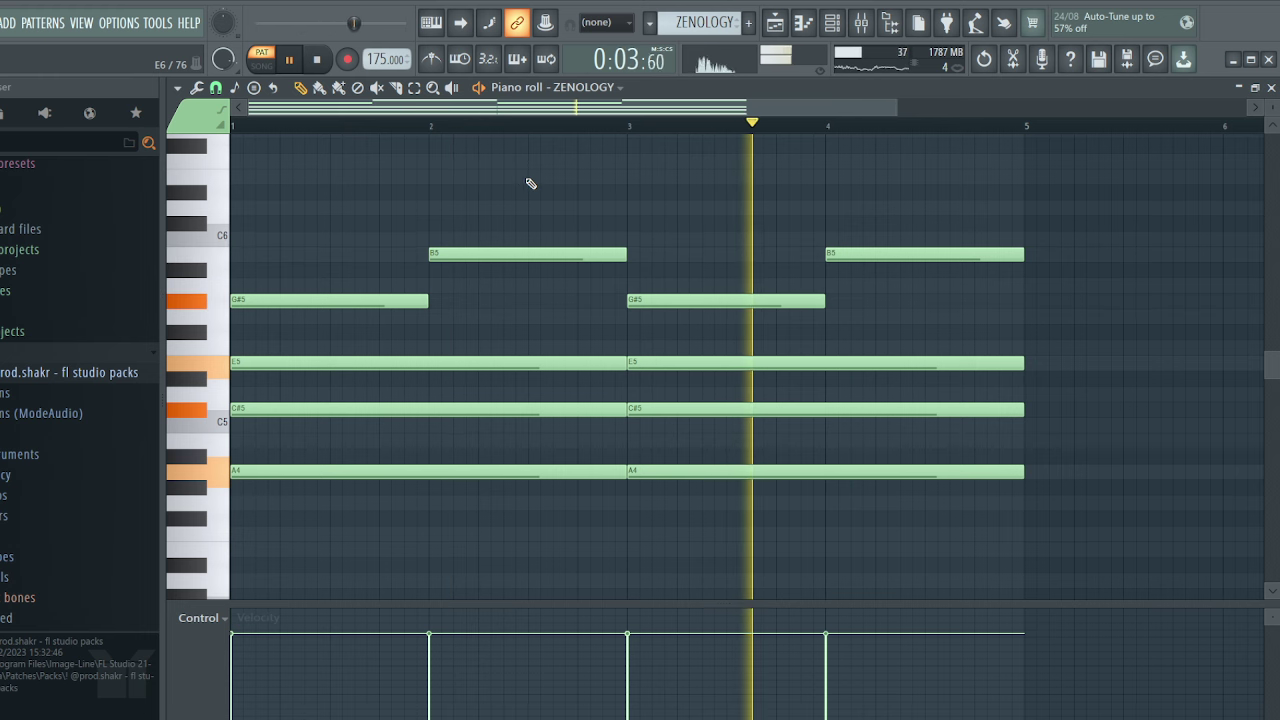
{"action": "key", "text": "space"}
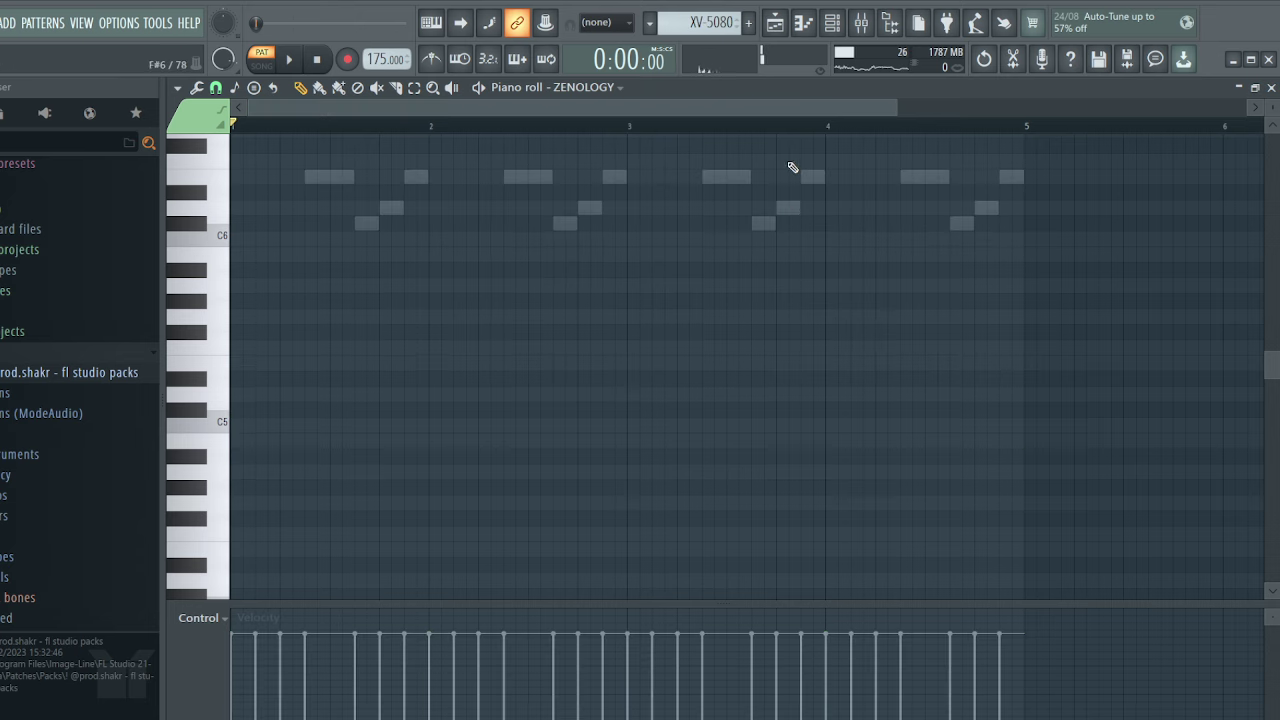
- Switch to the XV-5080 pattern, check its instrument preset and notes, and audition the melody
{"action": "scroll", "coordinate": [794, 166], "scroll_direction": "up", "scroll_amount": 3}
{"action": "left_click", "coordinate": [857, 28]}
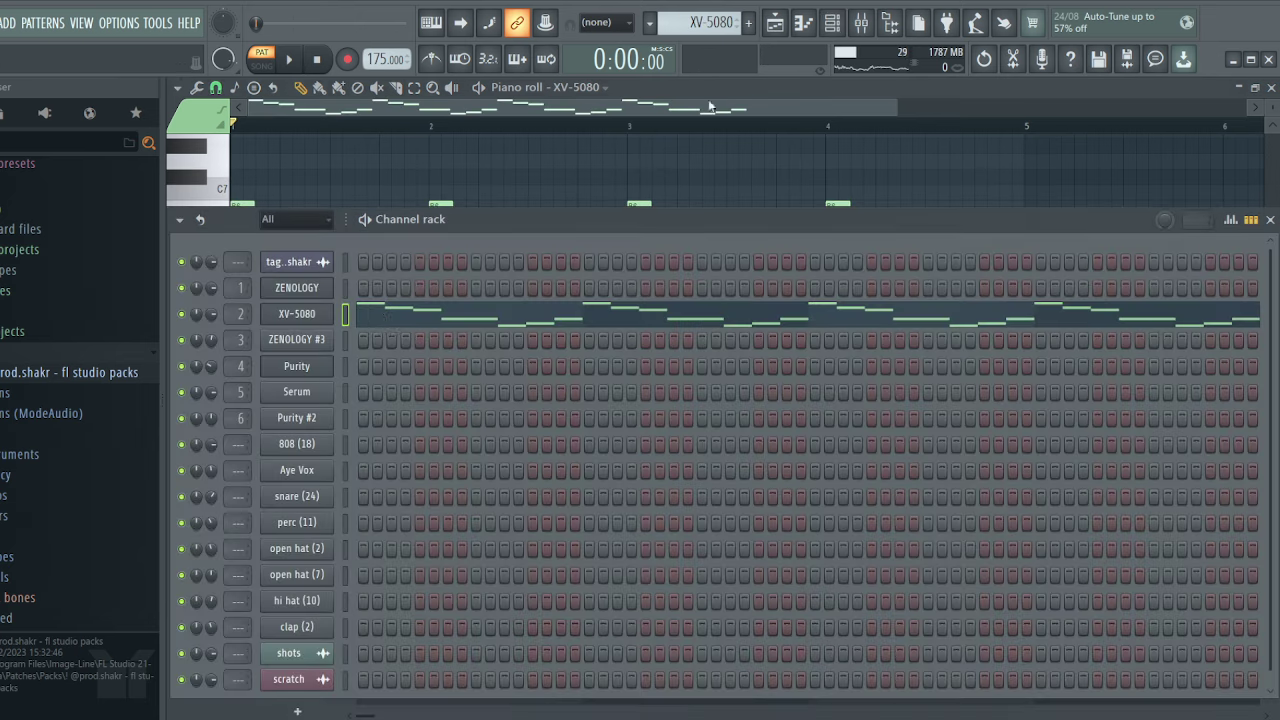
{"action": "left_click", "coordinate": [320, 318]}
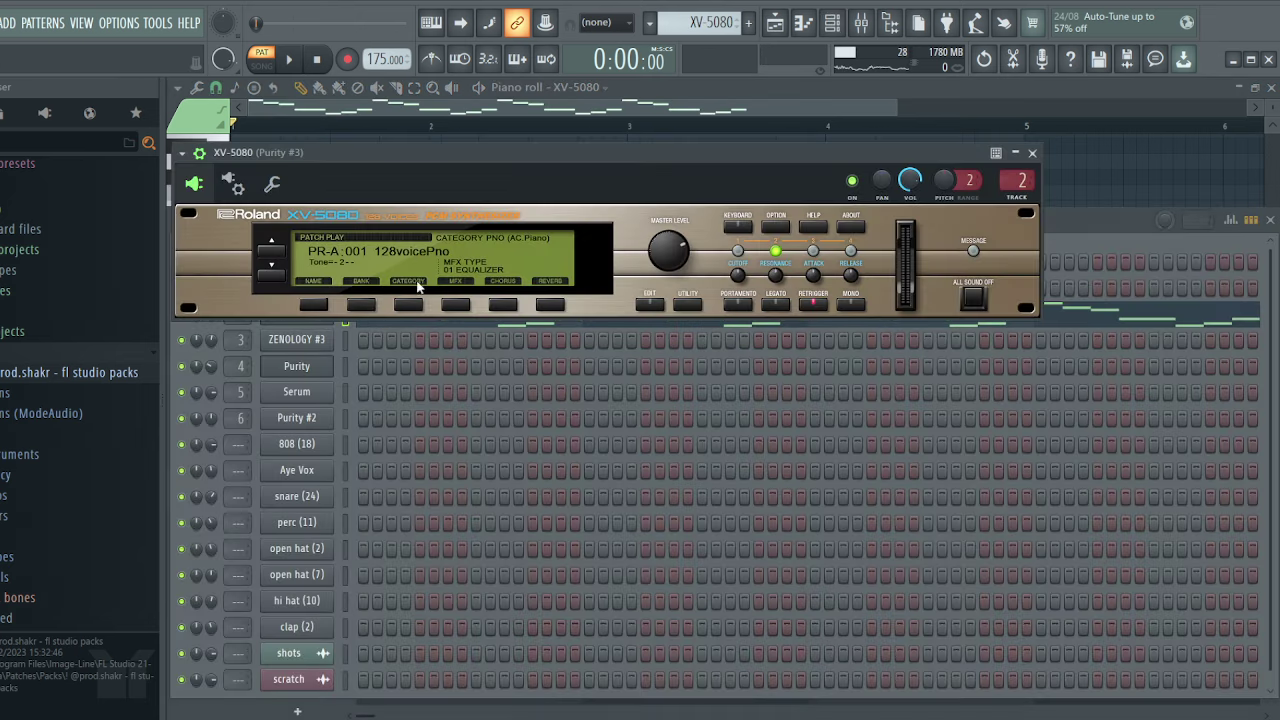
{"action": "left_click", "coordinate": [1121, 179]}
{"action": "scroll", "coordinate": [960, 275], "scroll_direction": "up", "scroll_amount": 2}
{"action": "key", "text": "space"}
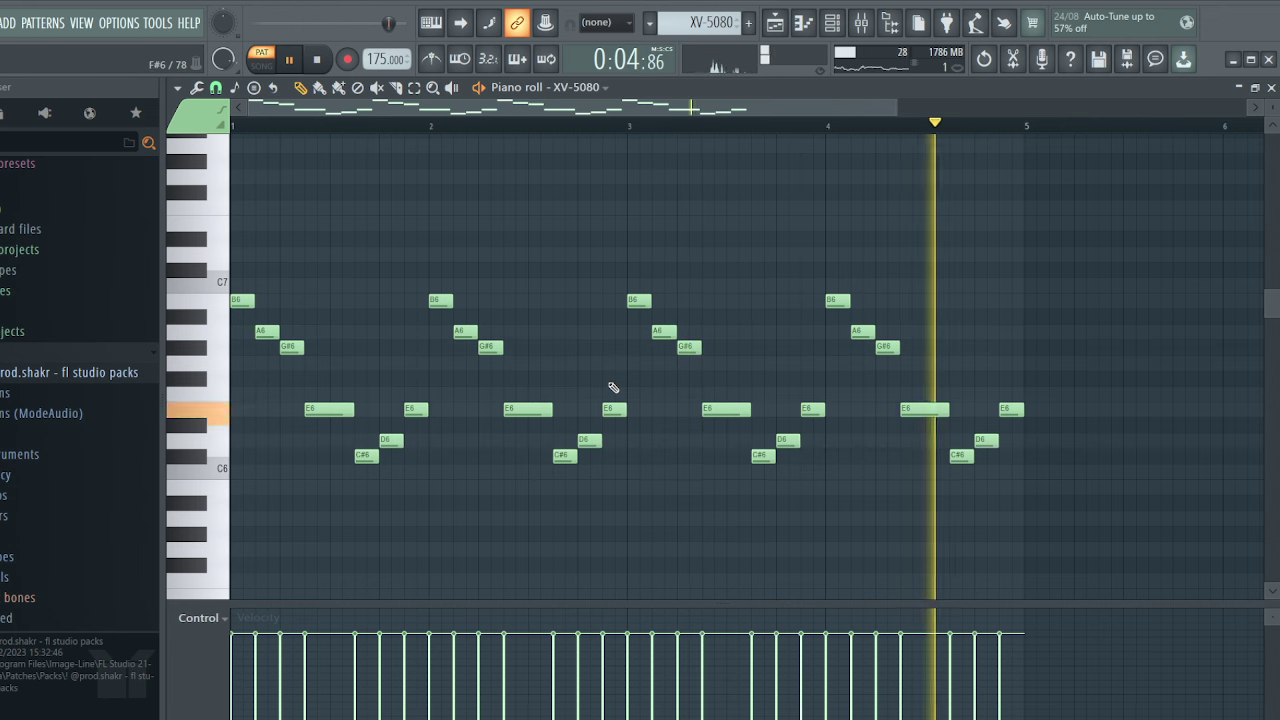
{"action": "key", "text": "space"}
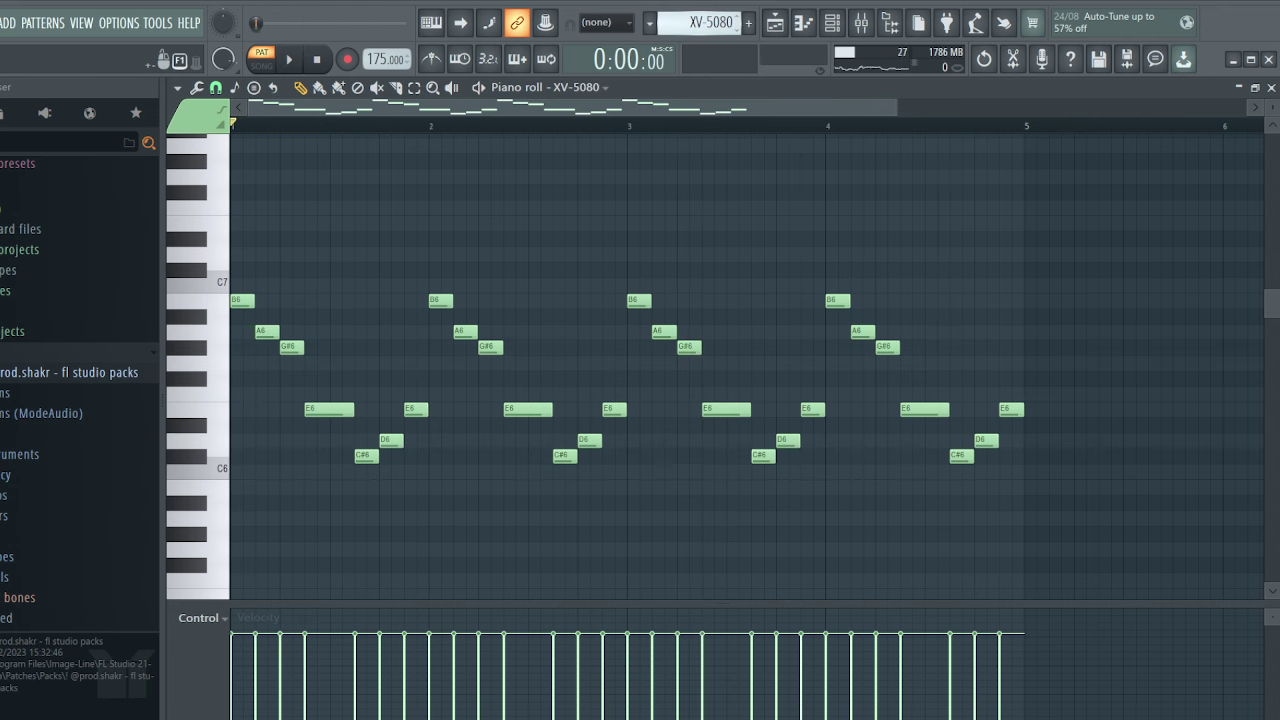
- Switch to the ZENOLOGY #3 pattern, check its synth preset and notes, and audition it
{"action": "key", "text": "KP_Add"}
{"action": "key", "text": "Down"}
{"action": "scroll", "coordinate": [701, 270], "scroll_direction": "down", "scroll_amount": 2}
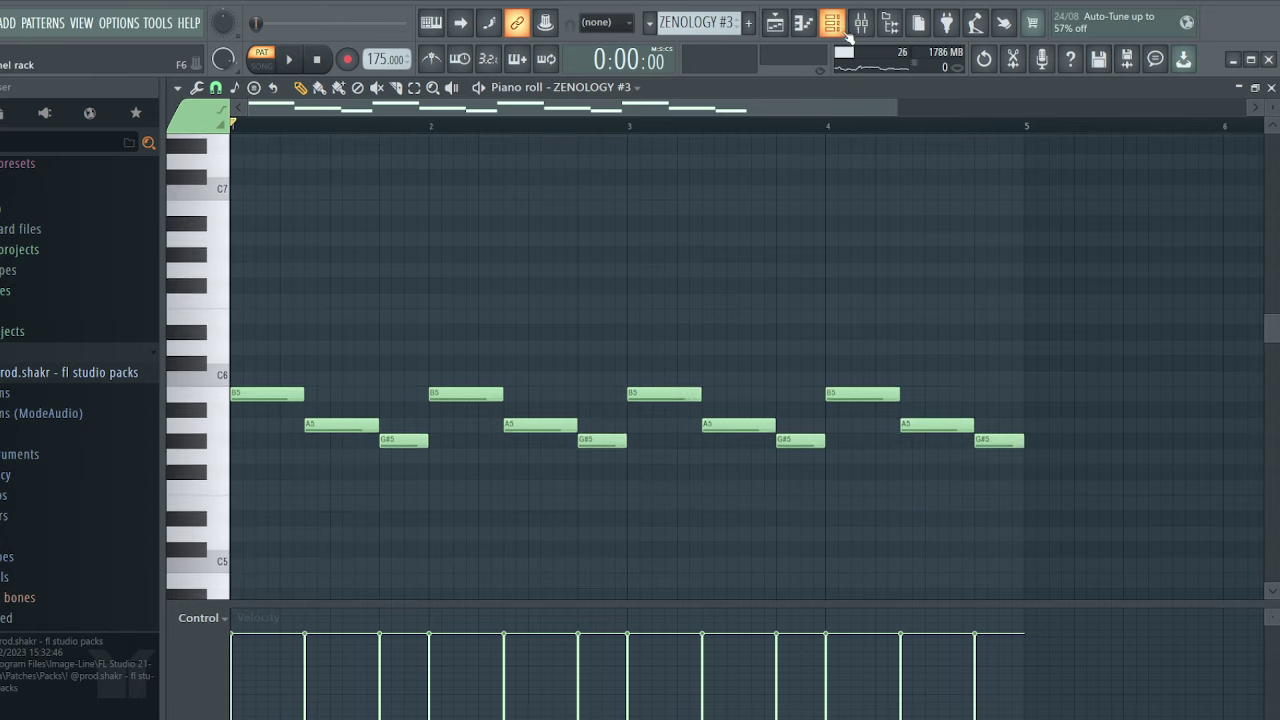
{"action": "left_click", "coordinate": [837, 30]}
{"action": "left_click", "coordinate": [311, 338]}
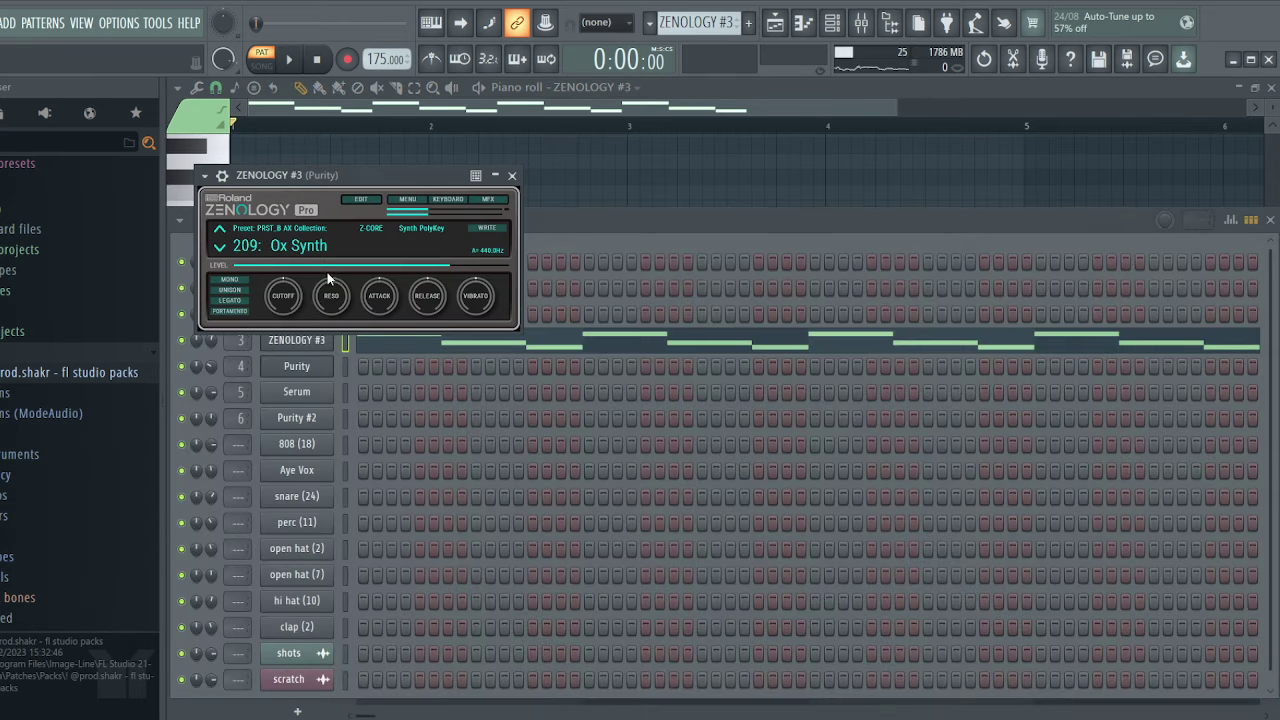
{"action": "left_click", "coordinate": [576, 186]}
{"action": "scroll", "coordinate": [612, 210], "scroll_direction": "down", "scroll_amount": 1}
{"action": "key", "text": "space"}
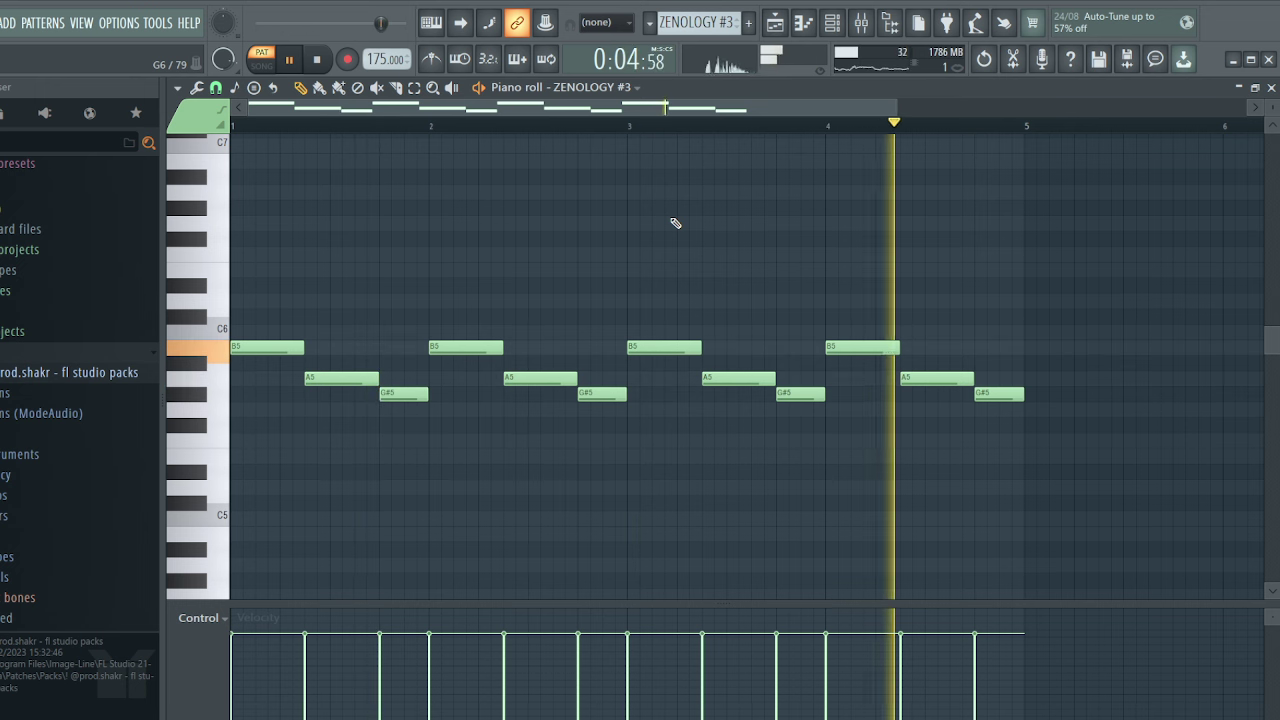
{"action": "key", "text": "space"}
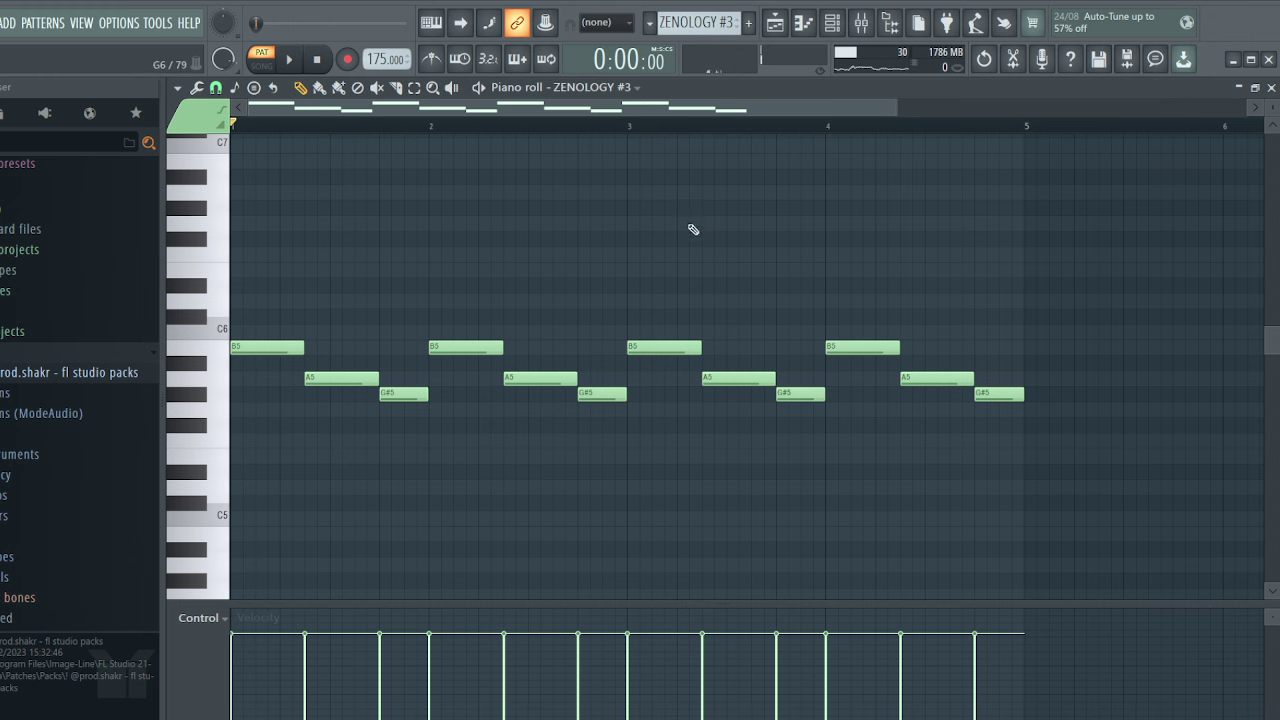
- Switch to the Purity pattern, check its lead preset and notes, and audition it
{"action": "scroll", "coordinate": [697, 23], "scroll_direction": "down", "scroll_amount": 1}
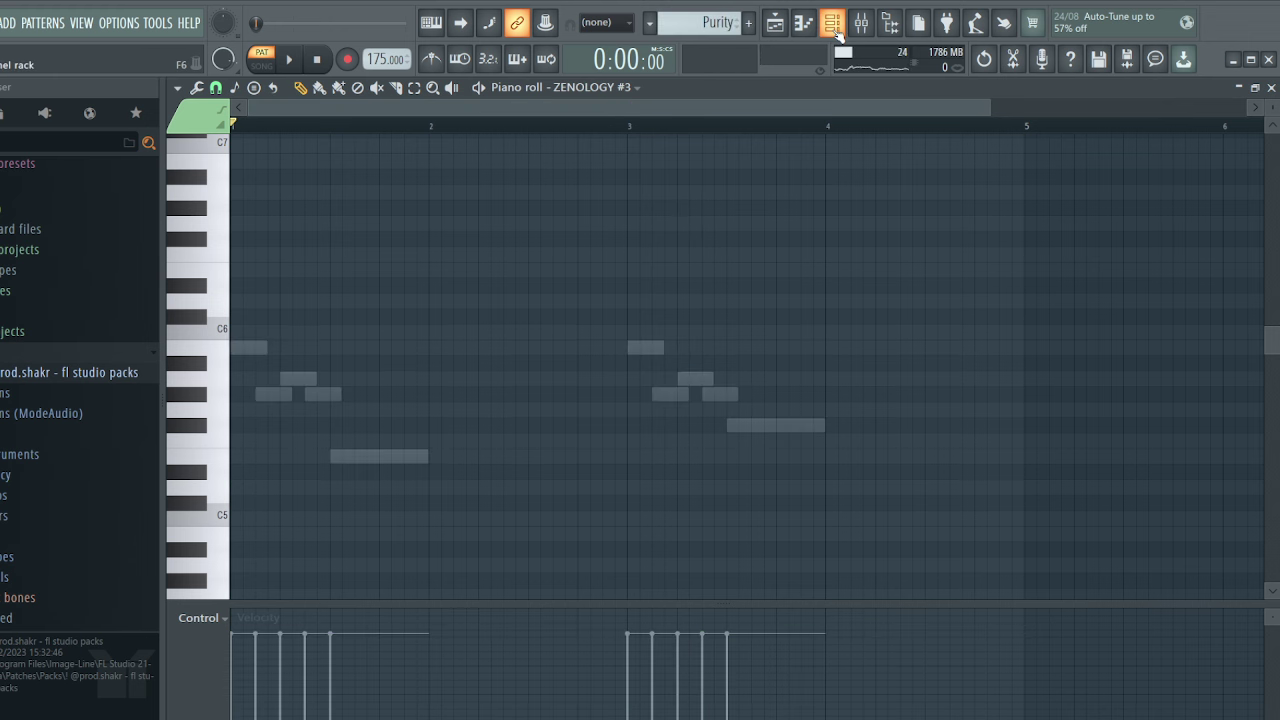
{"action": "scroll", "coordinate": [838, 33], "scroll_direction": "down", "scroll_amount": 1}
{"action": "left_click", "coordinate": [839, 26]}
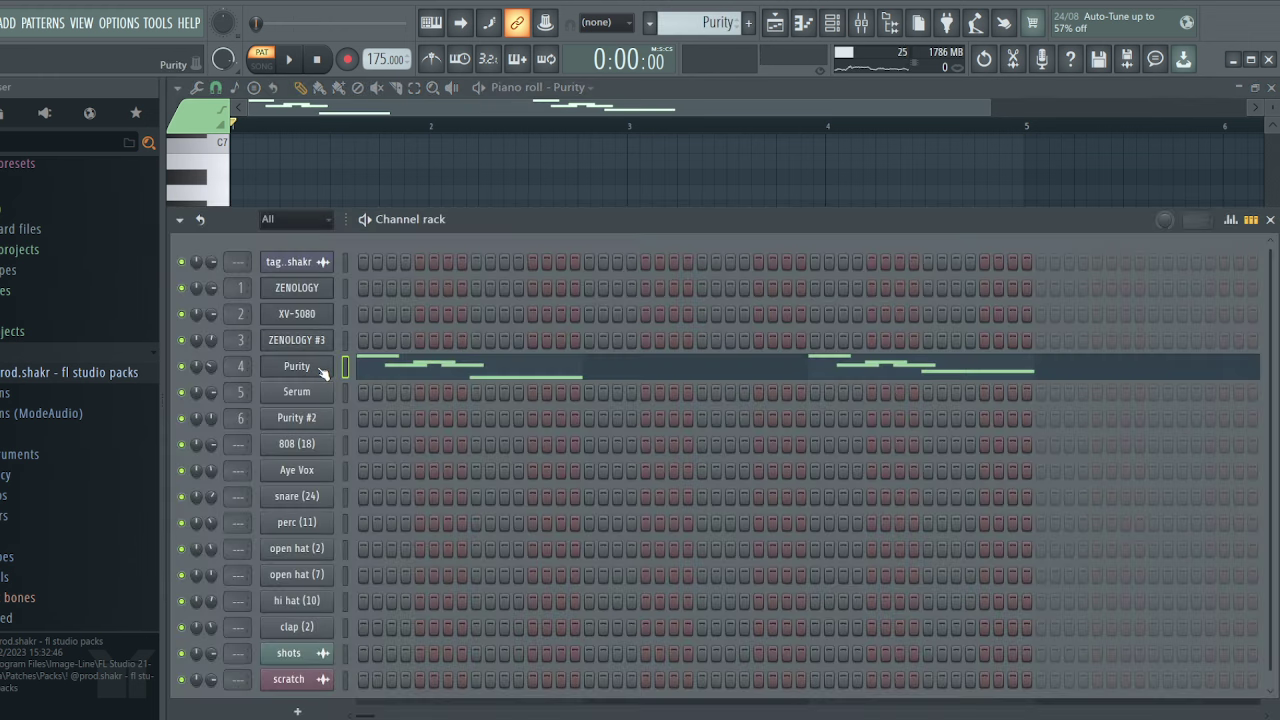
{"action": "left_click", "coordinate": [297, 366]}
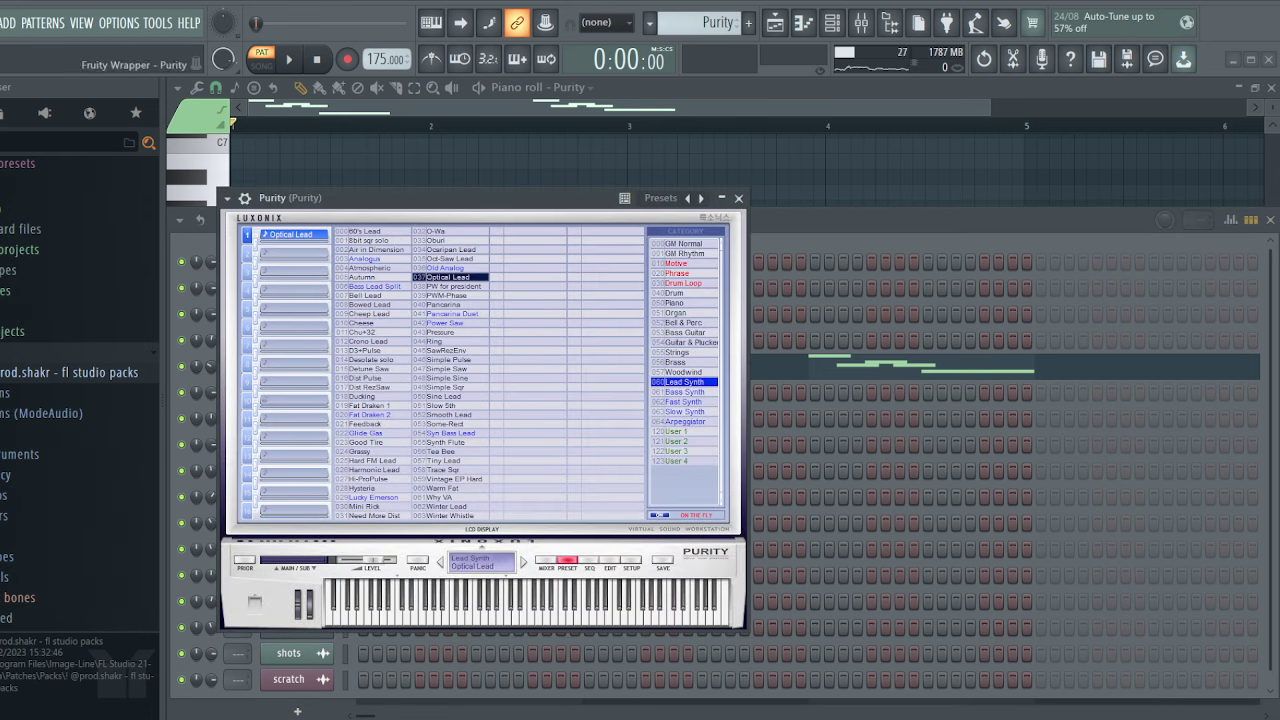
{"action": "left_click", "coordinate": [510, 164]}
{"action": "scroll", "coordinate": [560, 256], "scroll_direction": "up", "scroll_amount": 1}
{"action": "key", "text": "space"}
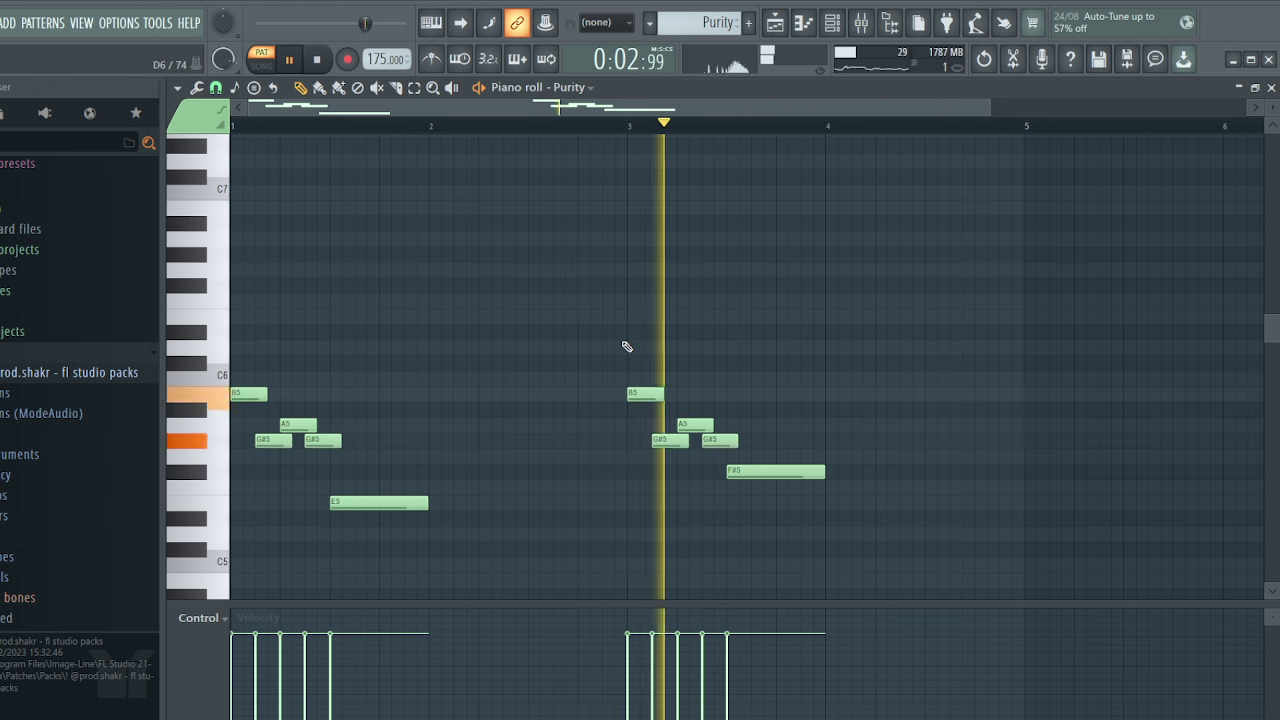
{"action": "left_click_drag", "start_coordinate": [823, 471], "coordinate": [837, 471]}
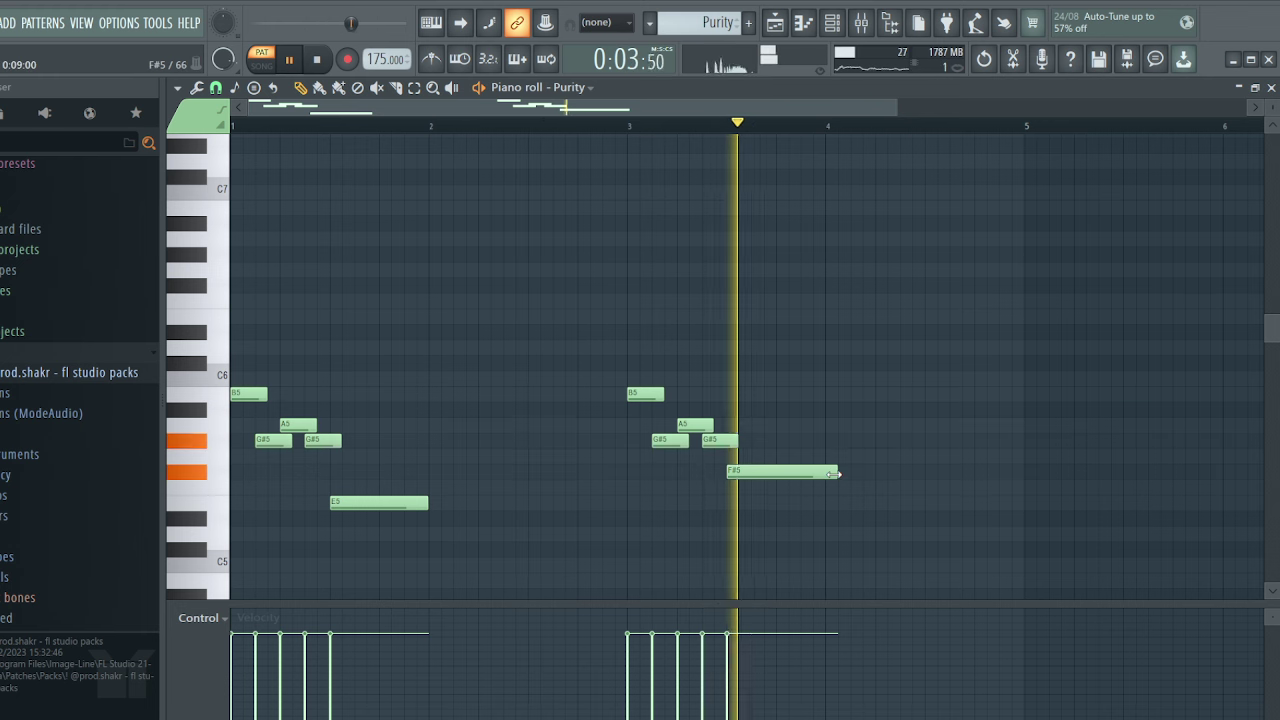
{"action": "key", "text": "space"}
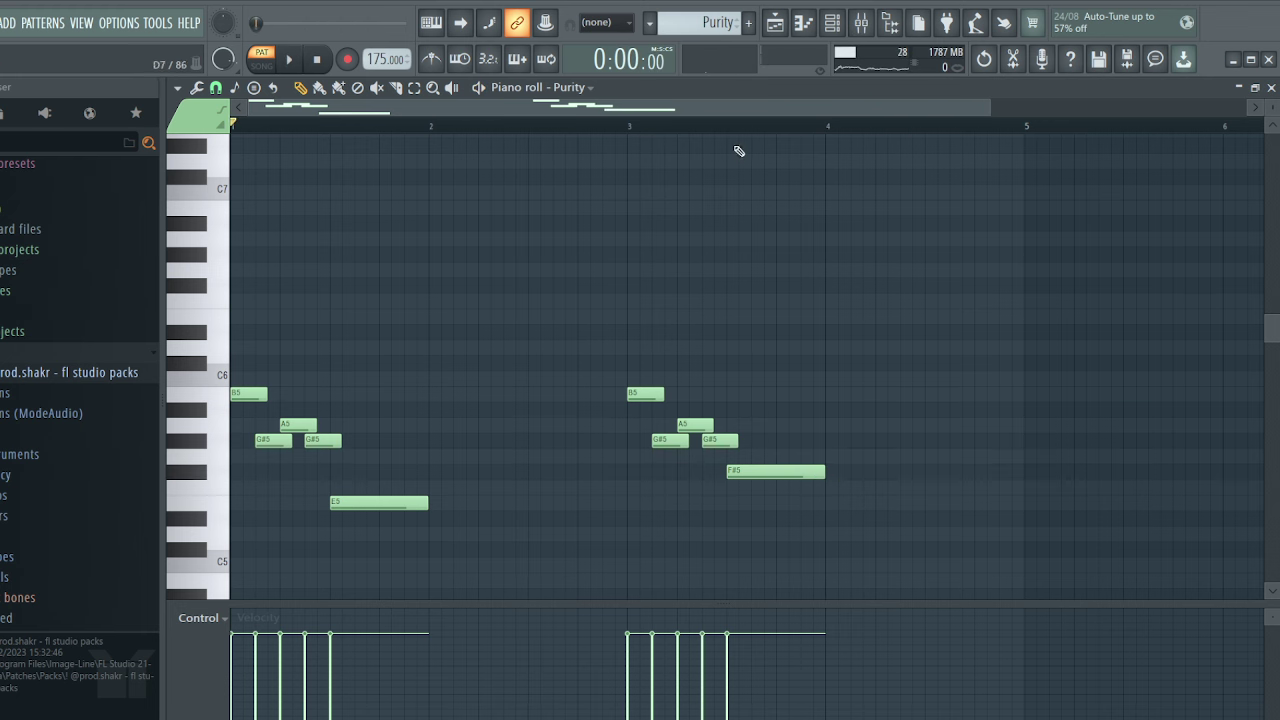
- Switch to the Serum pattern, check its bass preset and notes, and audition it
{"action": "scroll", "coordinate": [697, 23], "scroll_direction": "up", "scroll_amount": 1}
{"action": "scroll", "coordinate": [847, 327], "scroll_direction": "down", "scroll_amount": 5}
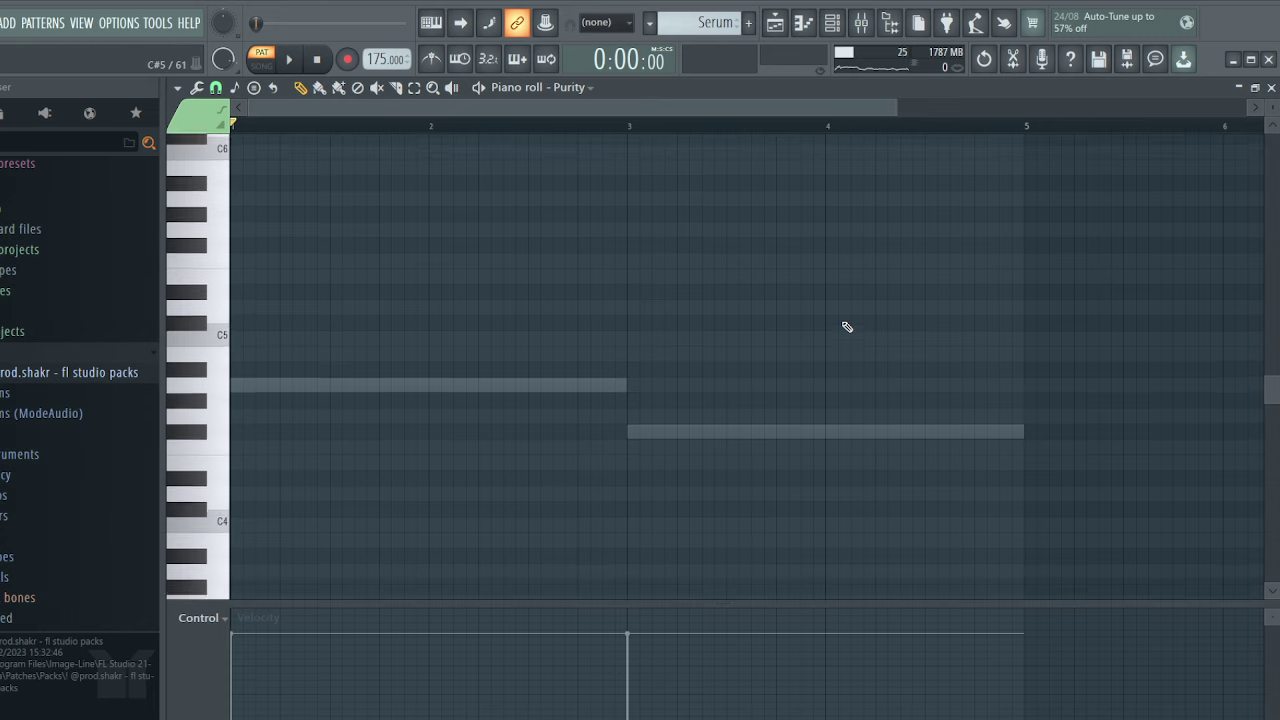
{"action": "left_click", "coordinate": [836, 27]}
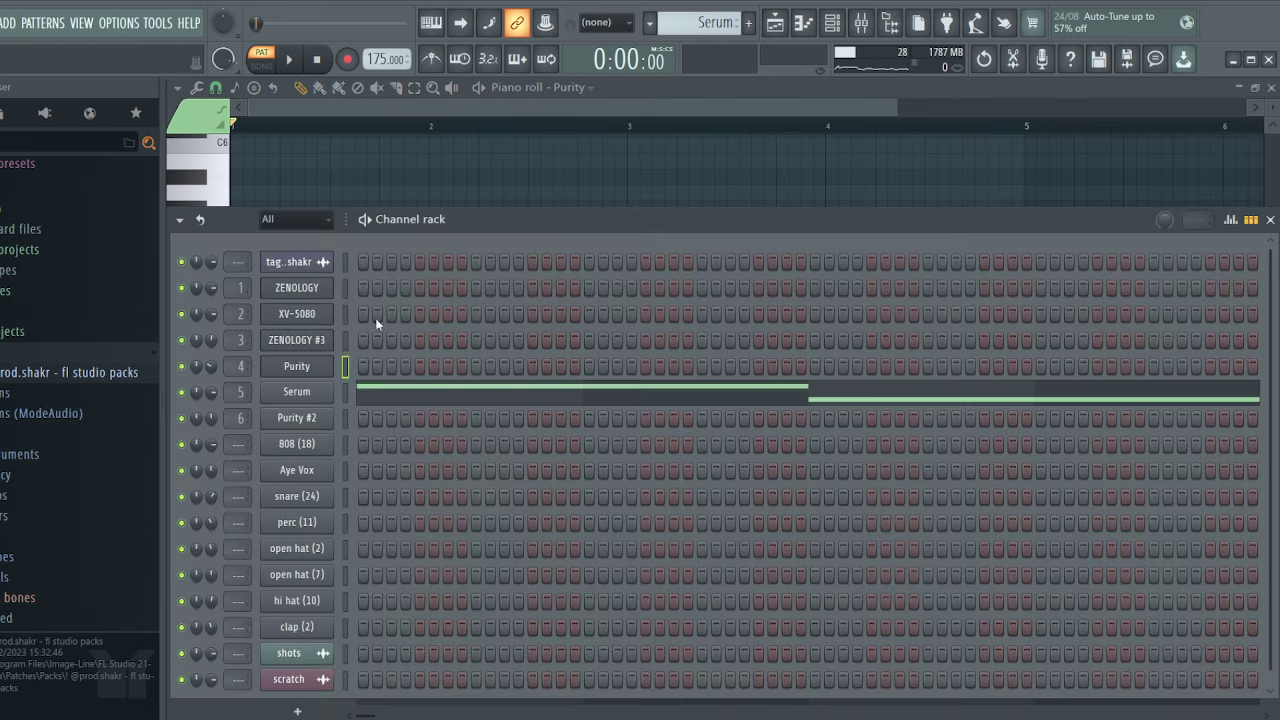
{"action": "left_click", "coordinate": [318, 392]}
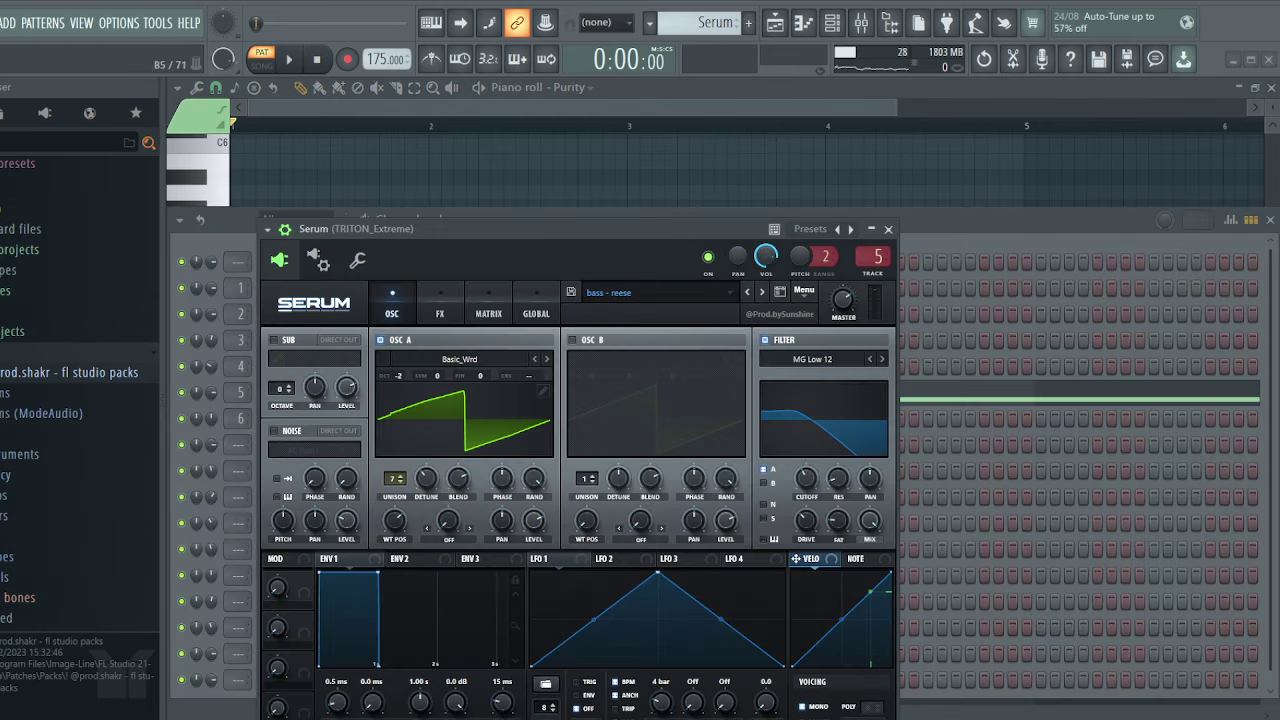
{"action": "left_click", "coordinate": [613, 166]}
{"action": "key", "text": "space"}
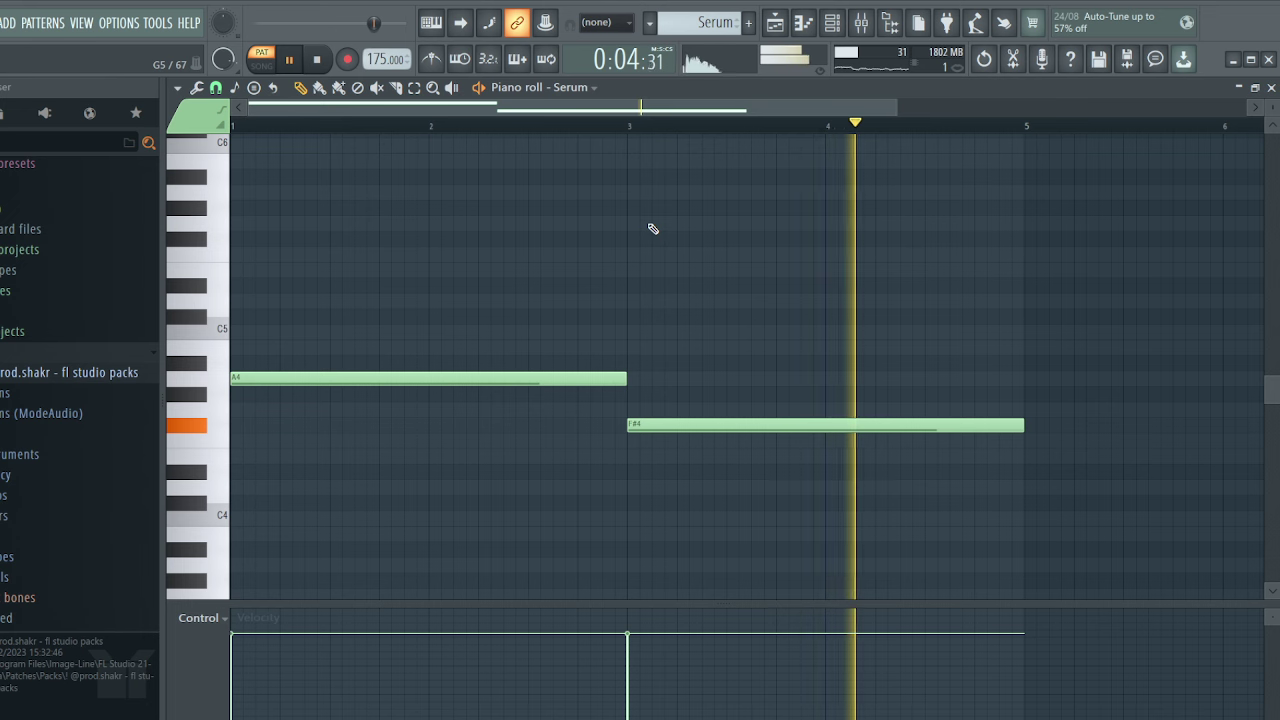
{"action": "key", "text": "space"}
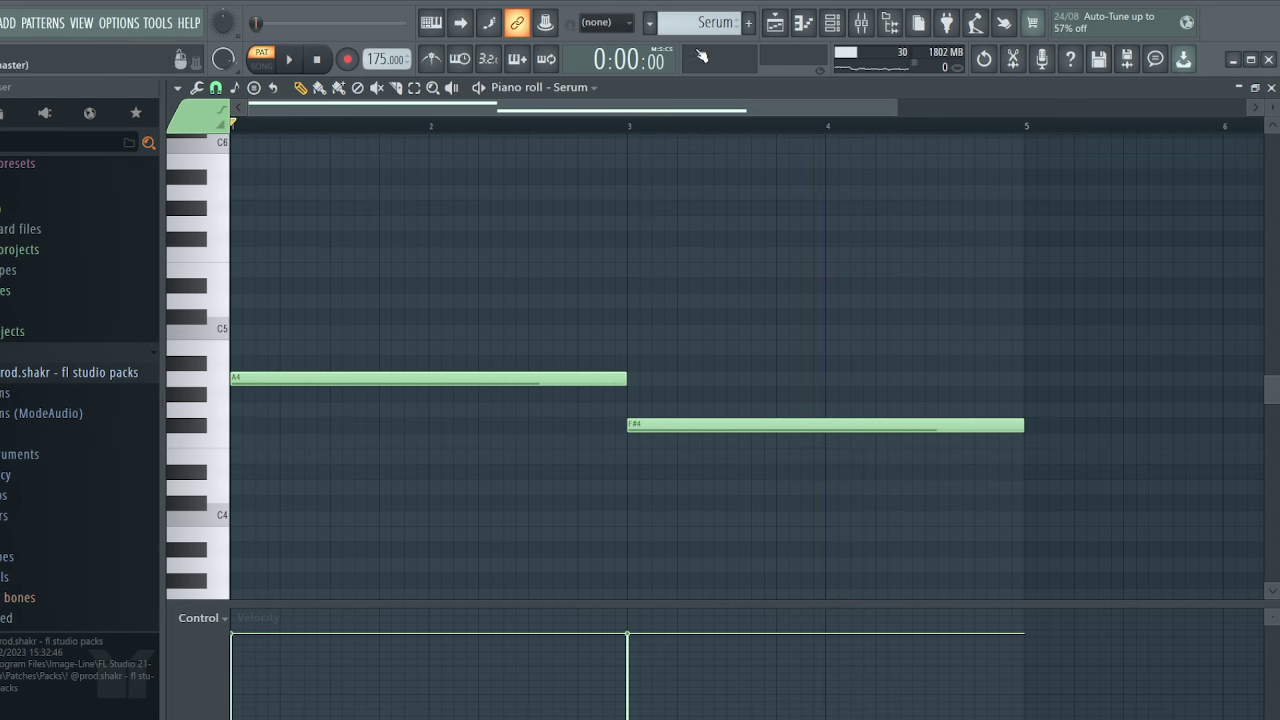
- Switch to the Purity #2 pattern, check its brass preset and notes, and audition it
{"action": "left_click_drag", "start_coordinate": [706, 23], "coordinate": [706, 32]}
{"action": "scroll", "coordinate": [724, 299], "scroll_direction": "up", "scroll_amount": 3}
{"action": "right_click", "coordinate": [724, 299]}
{"action": "right_click", "coordinate": [724, 299]}
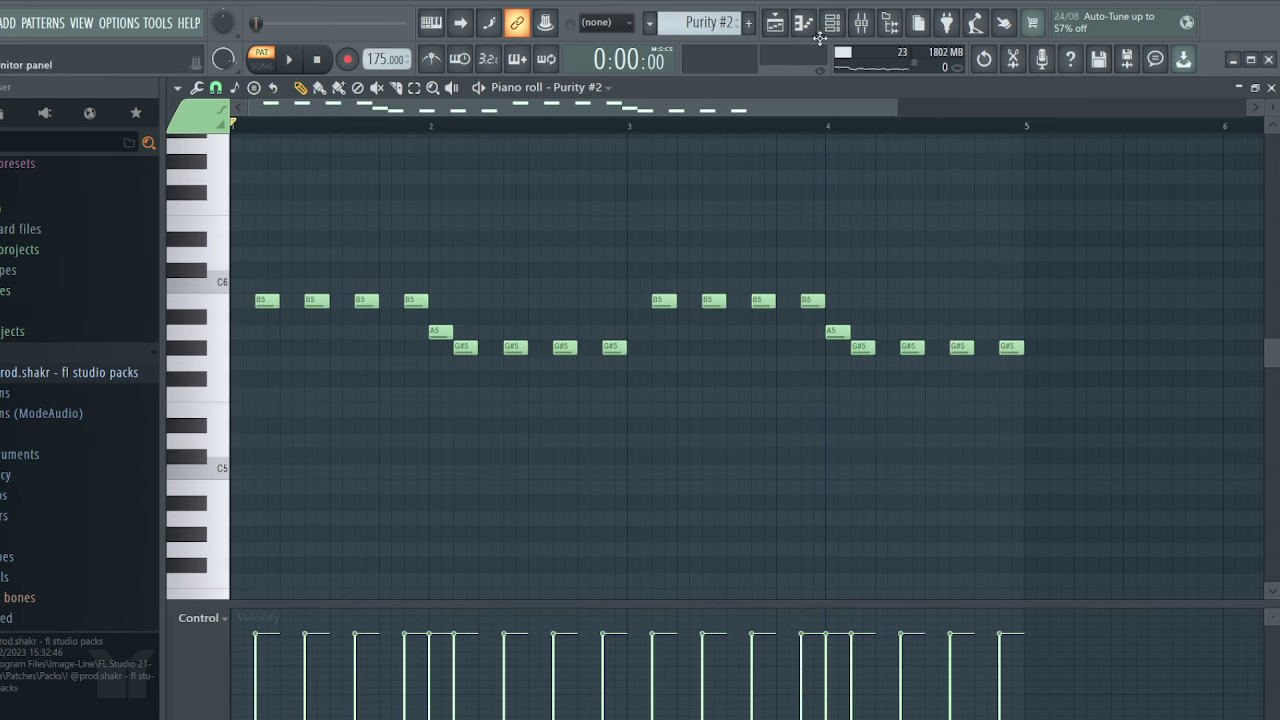
{"action": "left_click", "coordinate": [834, 25]}
{"action": "left_click", "coordinate": [314, 420]}
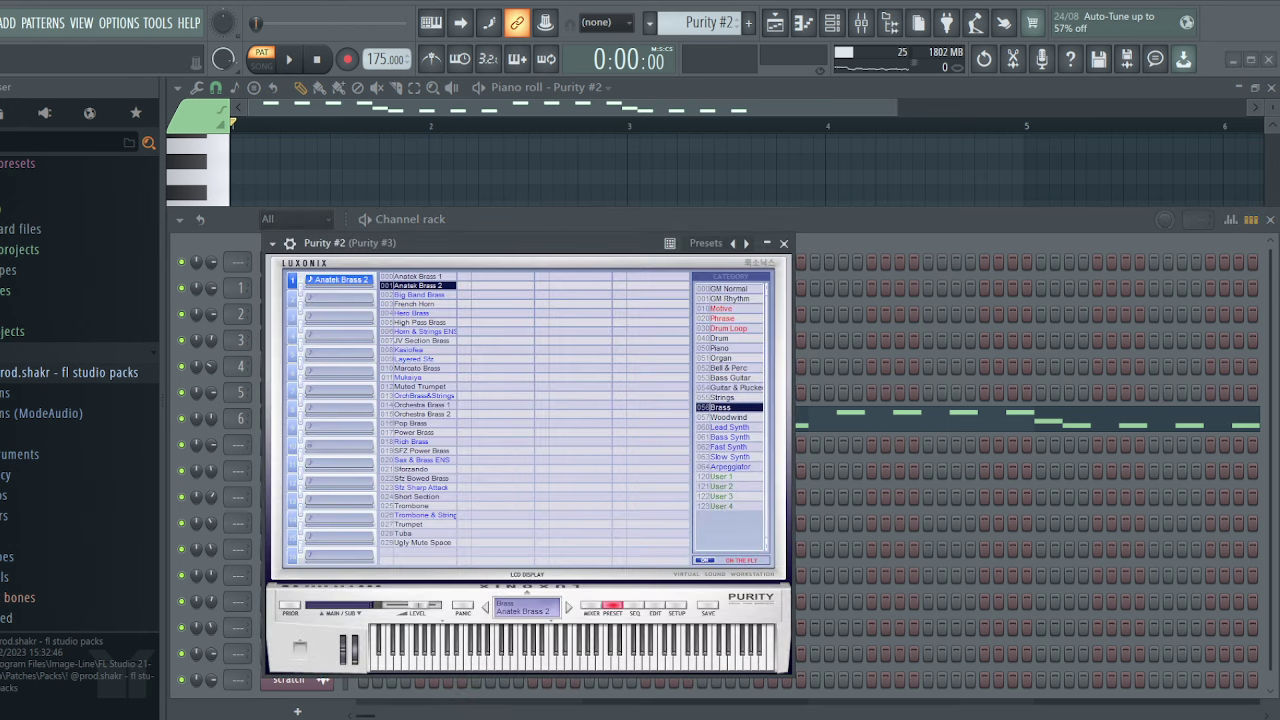
{"action": "right_click", "coordinate": [468, 187]}
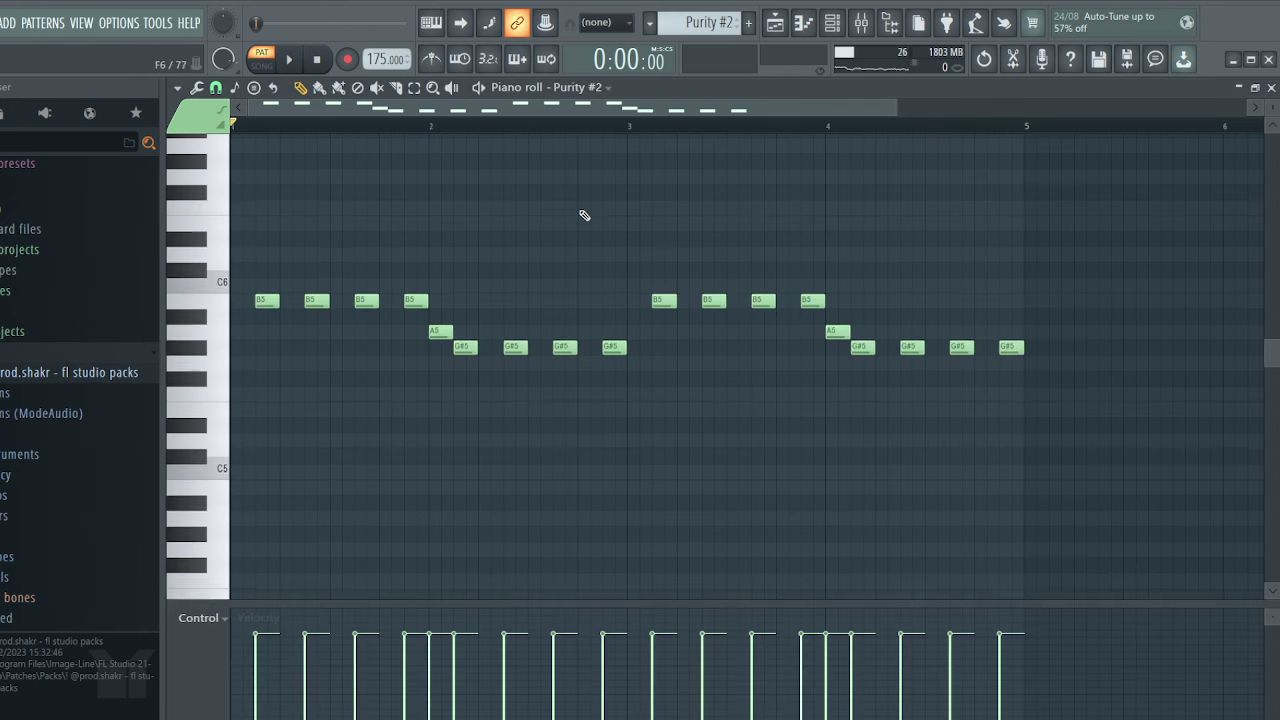
{"action": "scroll", "coordinate": [576, 215], "scroll_direction": "up", "scroll_amount": 1}
{"action": "key", "text": "space"}
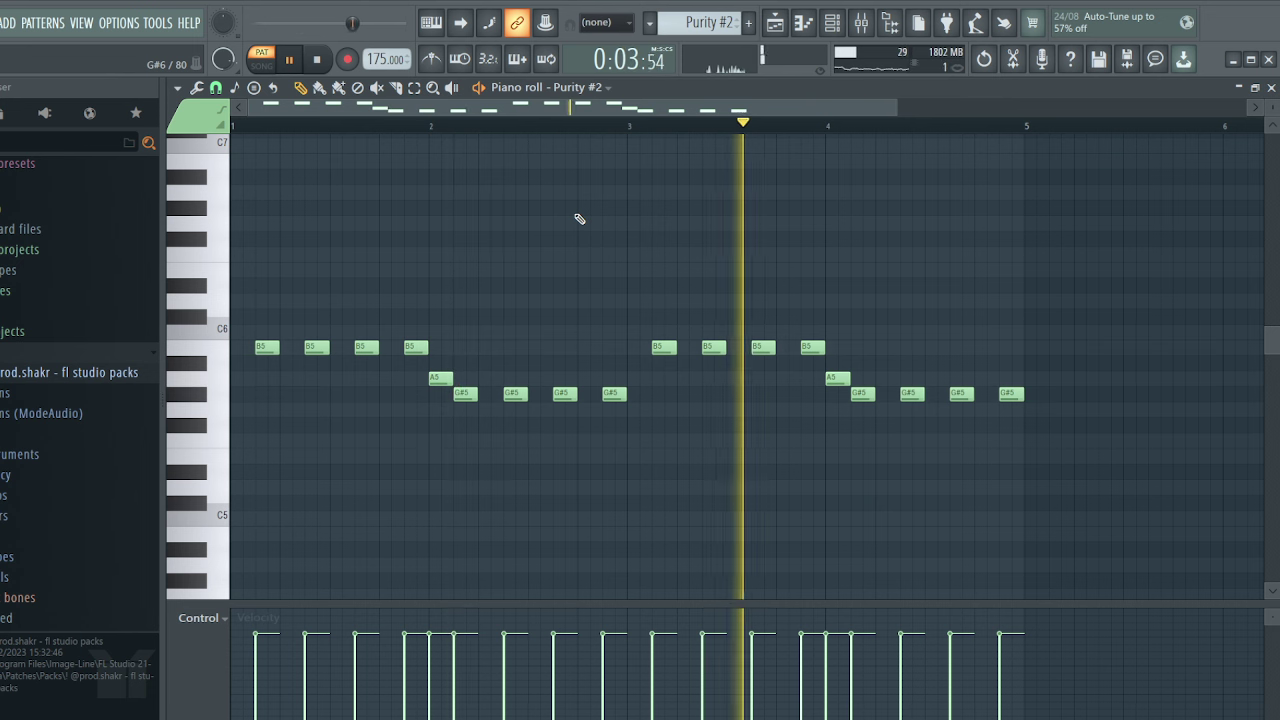
{"action": "key", "text": "space"}
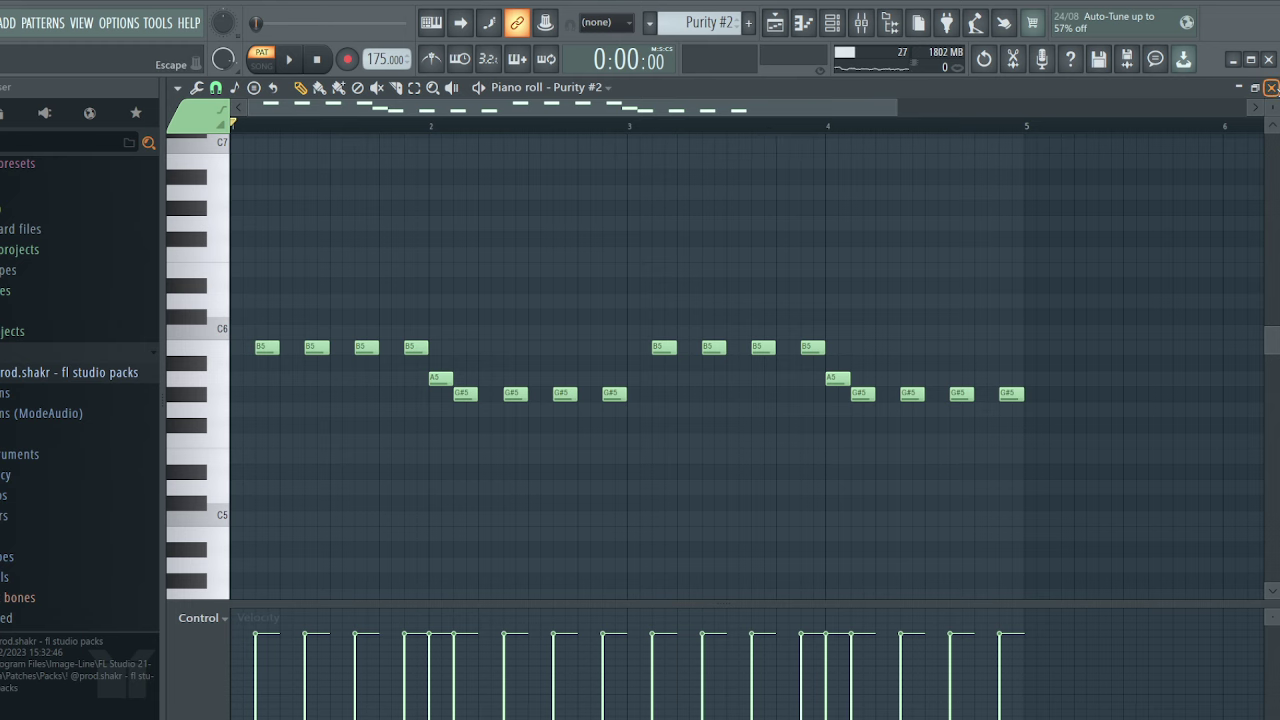
- Close the piano roll and the open instrument windows to return to the playlist
{"action": "left_click", "coordinate": [1271, 87]}
{"action": "left_click_drag", "start_coordinate": [951, 153], "coordinate": [939, 260]}
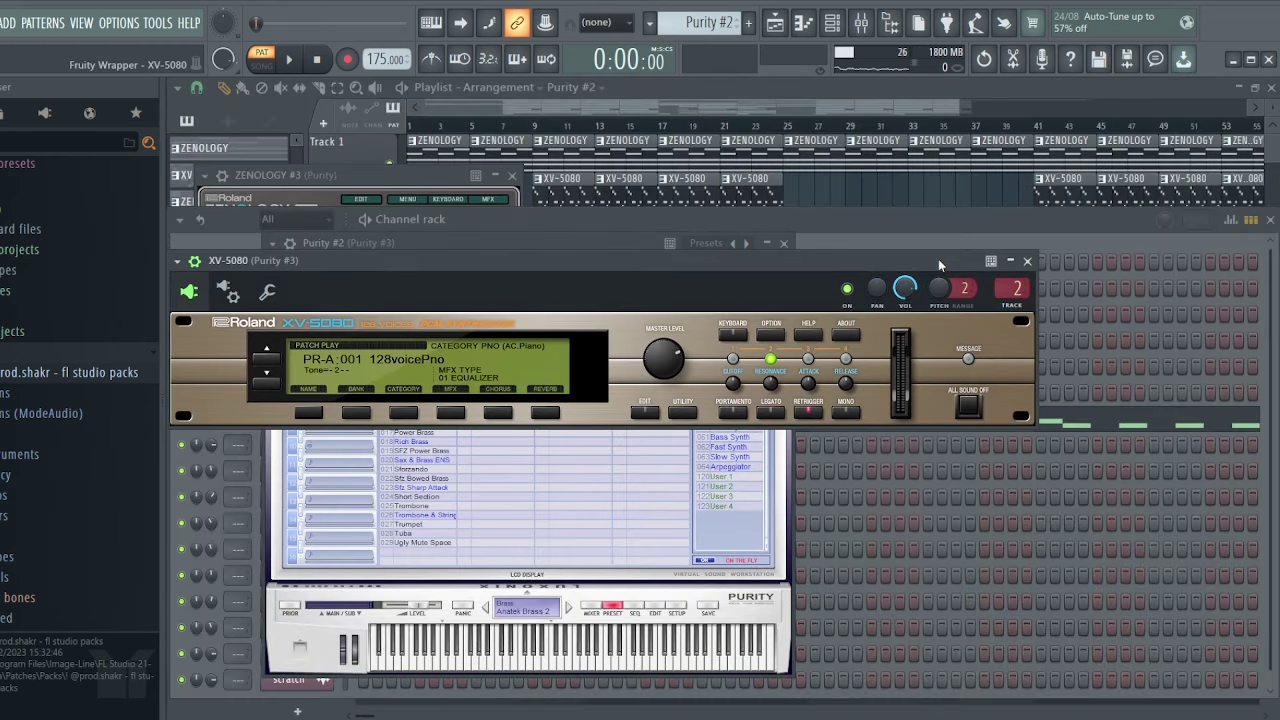
{"action": "right_click", "coordinate": [854, 182]}
- Select the playlist section from bar 9 to bar 17 and play it with only tracks 1 to 6 unmuted
{"action": "left_click_drag", "start_coordinate": [533, 133], "coordinate": [658, 140]}
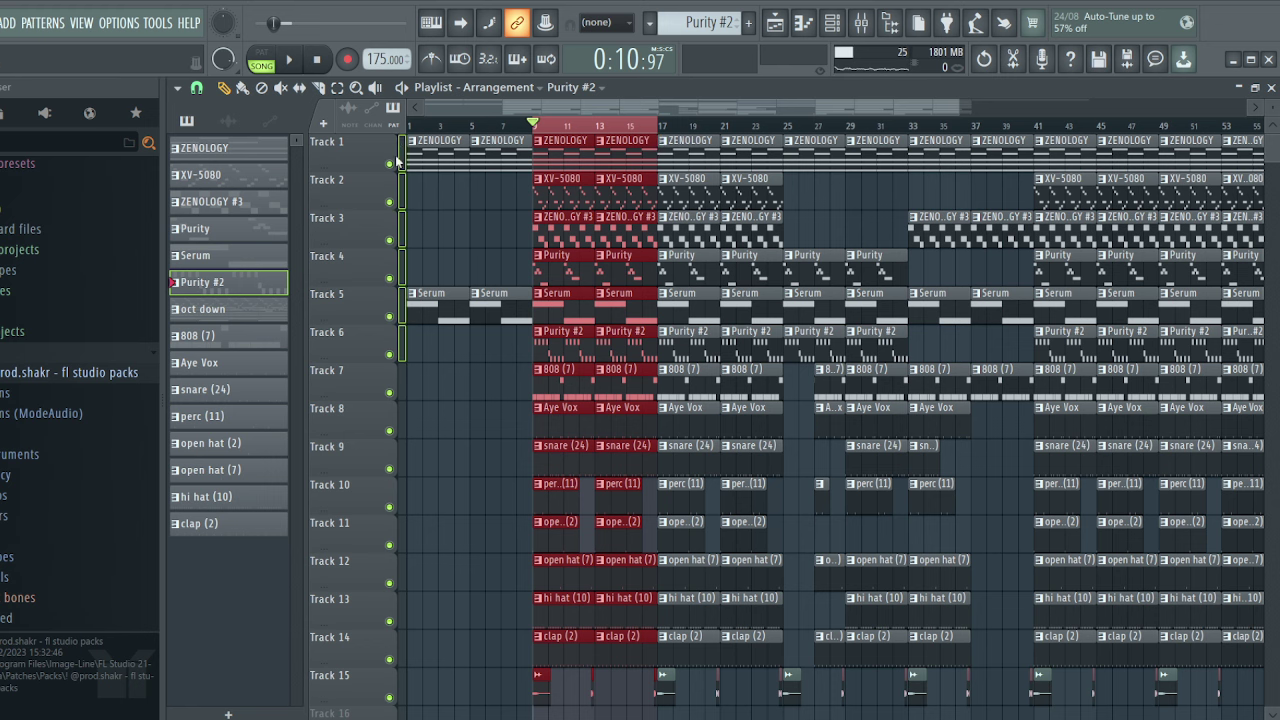
{"action": "right_click", "coordinate": [389, 354]}
{"action": "key", "text": "space"}
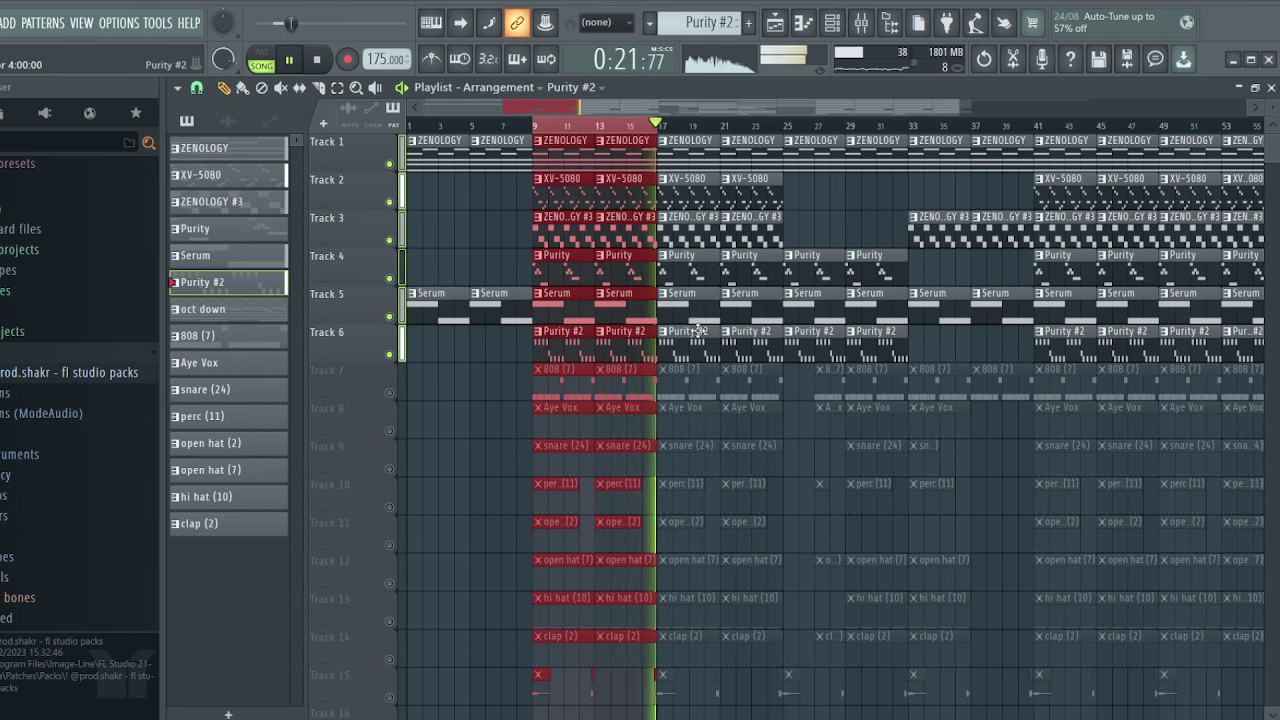
{"action": "key", "text": "space"}
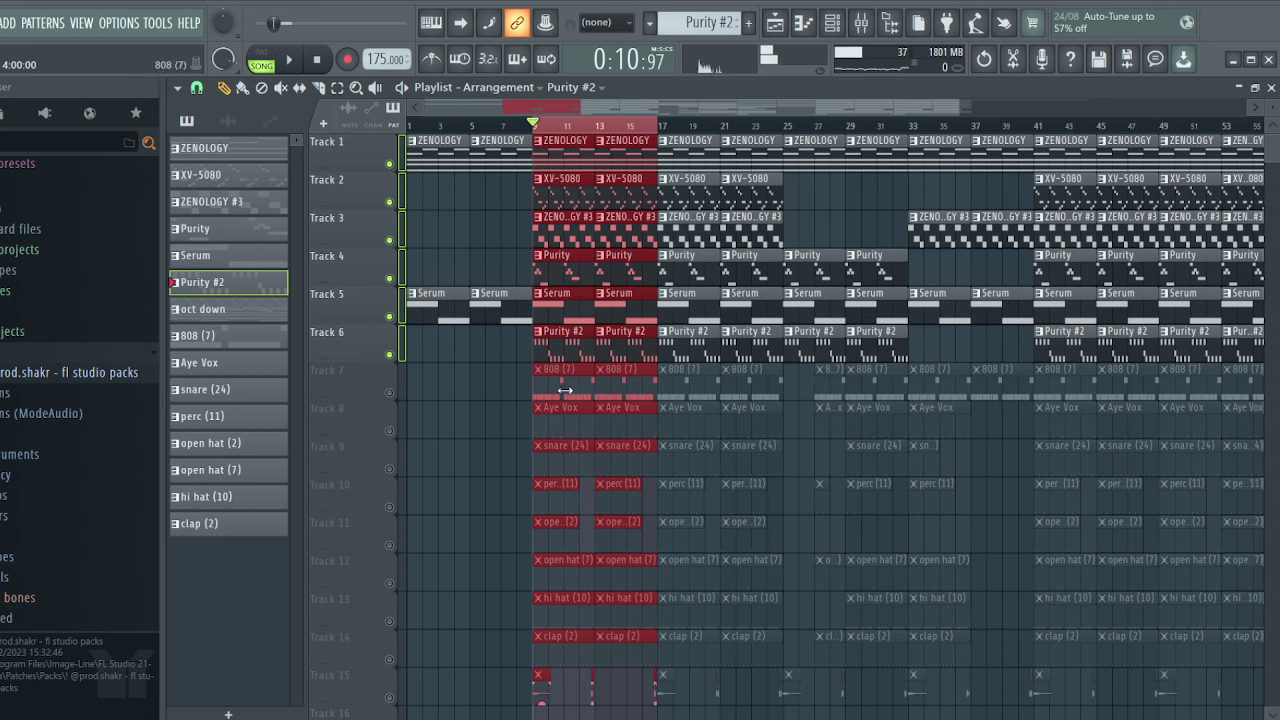
- Unmute all the playlist tracks and deselect the clips between bars 9 and 17
{"action": "right_click", "coordinate": [392, 356]}
{"action": "left_click", "coordinate": [514, 352]}
{"action": "scroll", "coordinate": [490, 333], "scroll_direction": "down", "scroll_amount": 2}
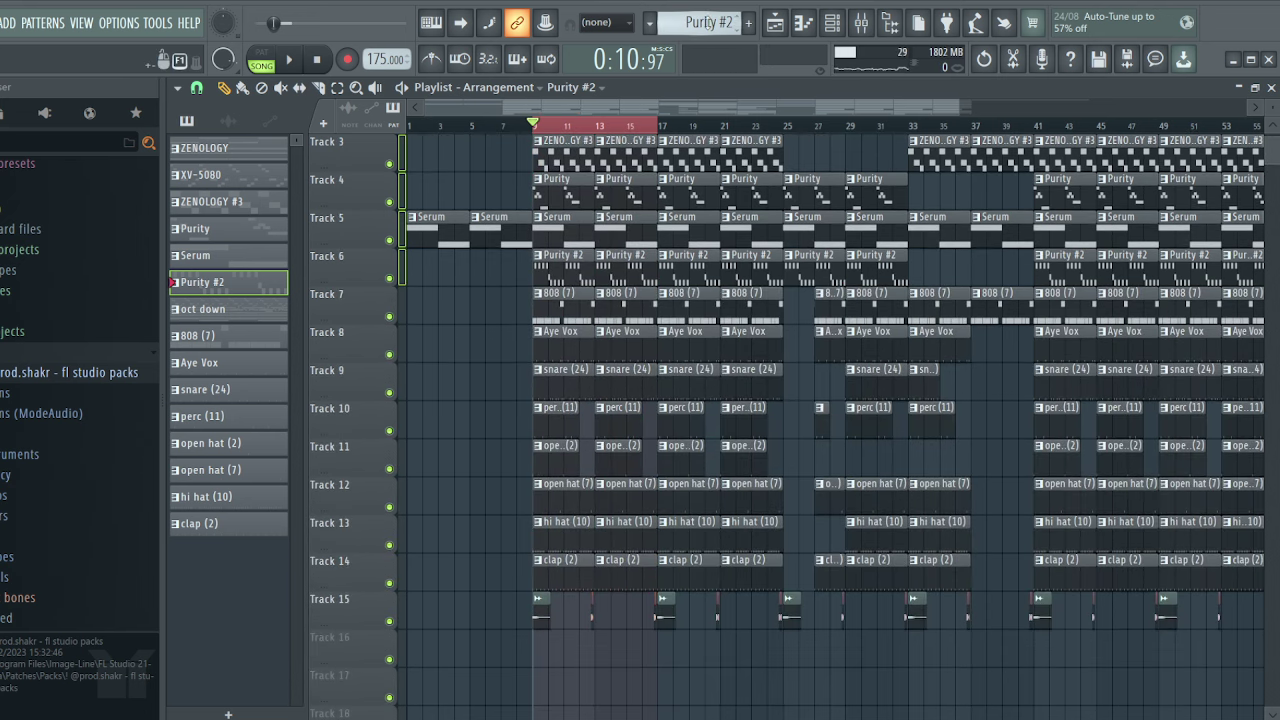
- Open the 808 (7) pattern in the piano roll and examine its notes
{"action": "left_click", "coordinate": [803, 22]}
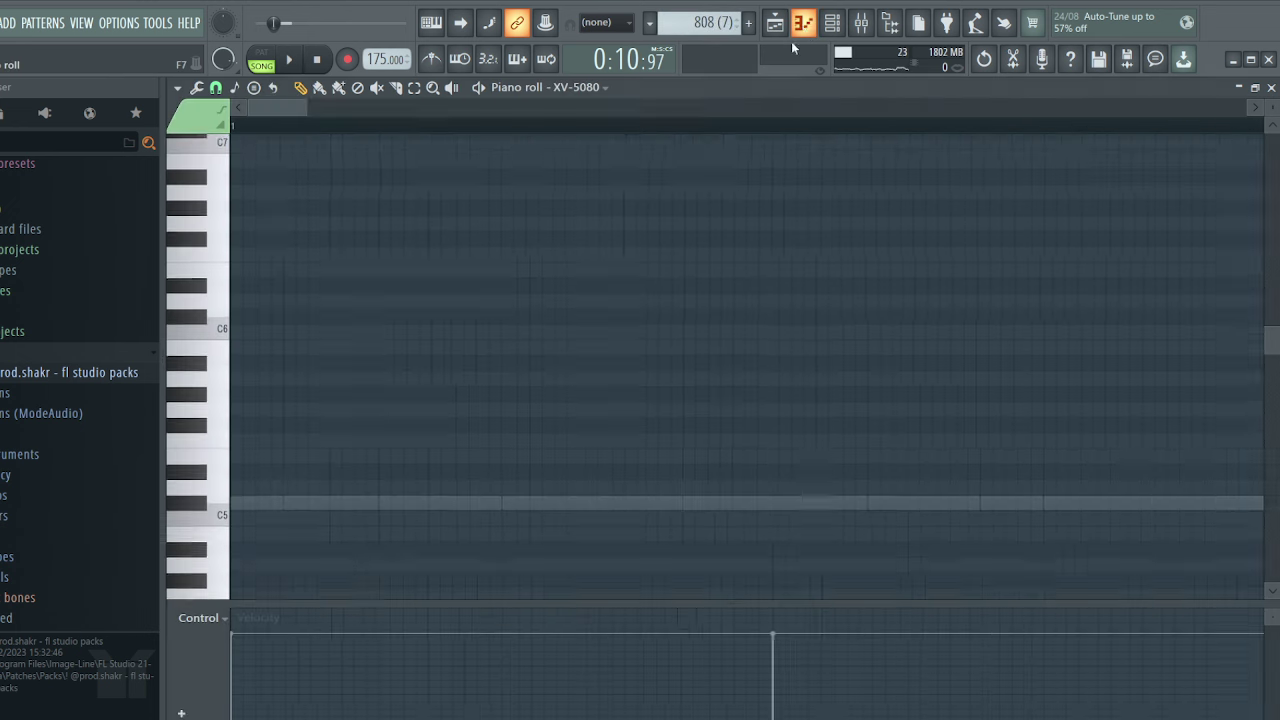
{"action": "scroll", "coordinate": [506, 223], "scroll_direction": "down", "scroll_amount": 2}
{"action": "right_click", "coordinate": [690, 456]}
{"action": "right_click", "coordinate": [690, 456]}
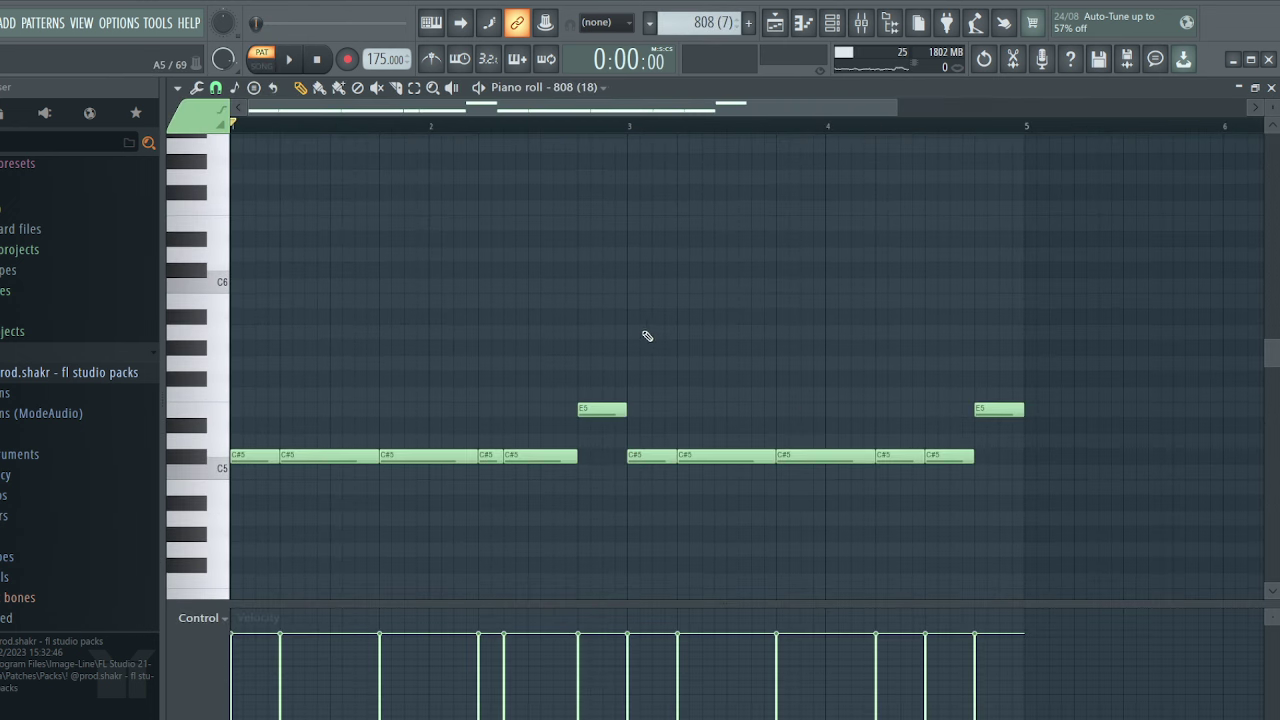
{"action": "scroll", "coordinate": [640, 325], "scroll_direction": "down", "scroll_amount": 1}
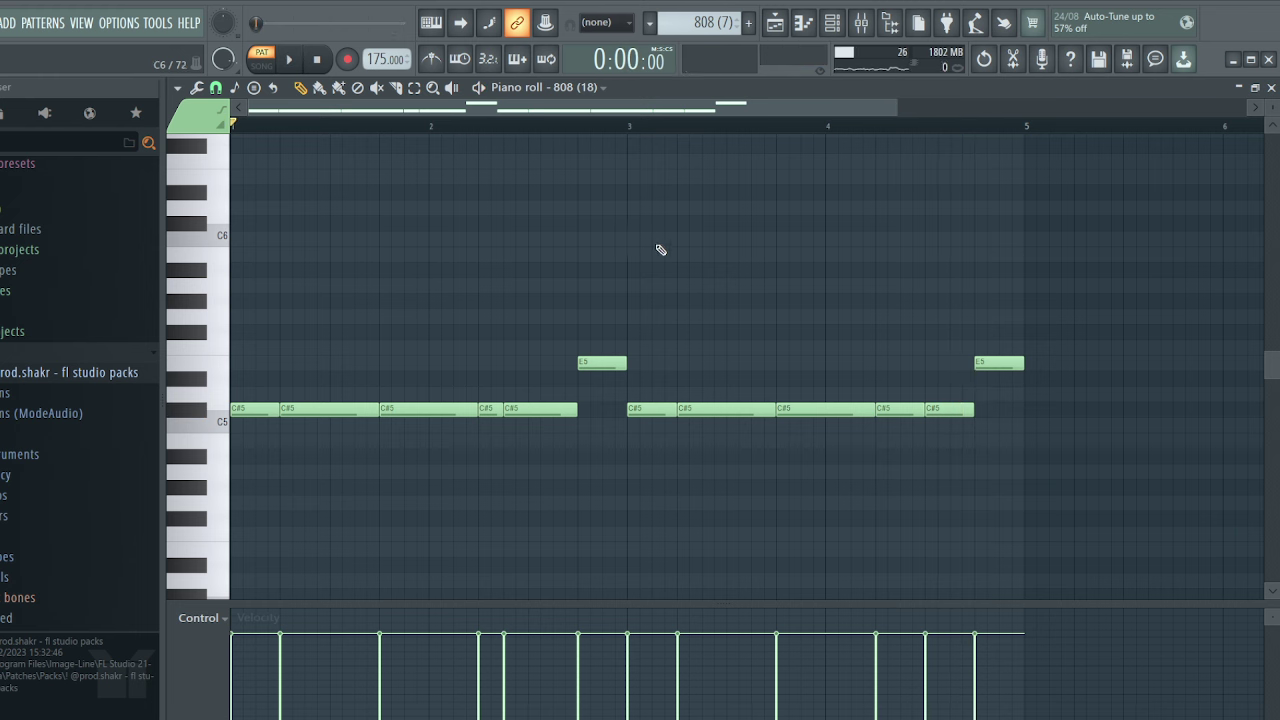
- Switch to the Aye Vox pattern, check its notes, and audition it
{"action": "left_click_drag", "start_coordinate": [692, 24], "coordinate": [692, 14]}
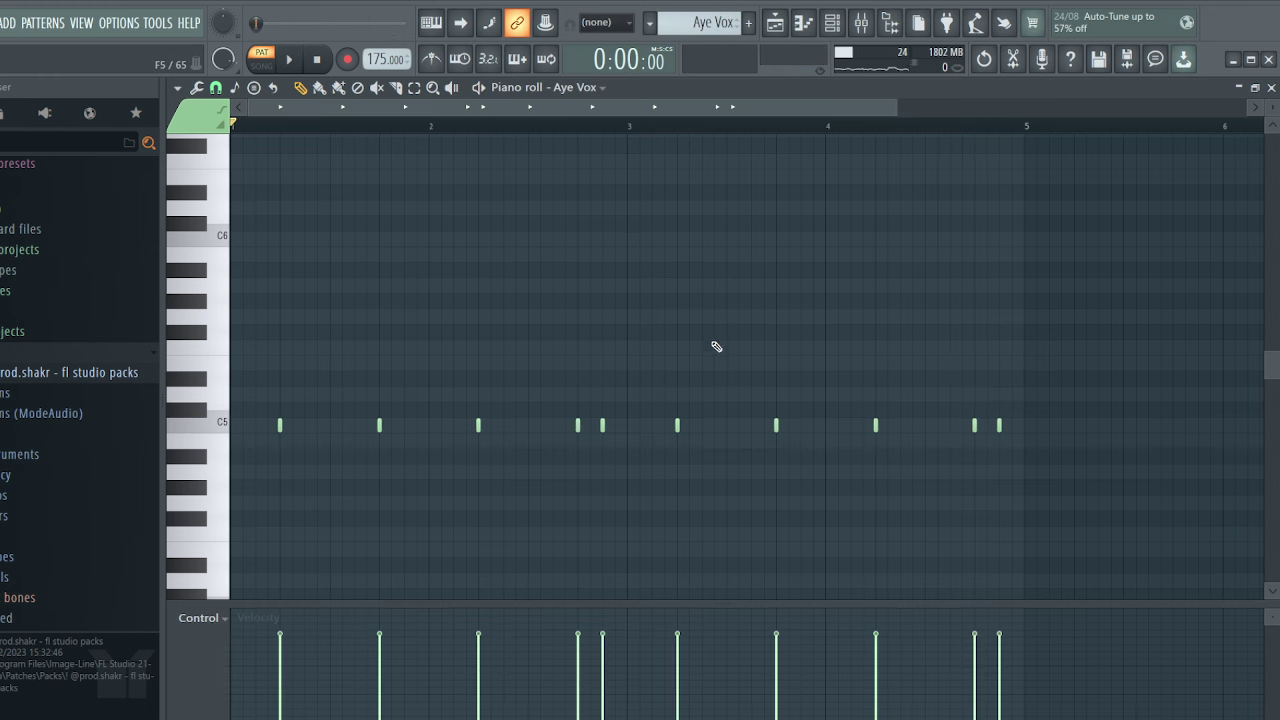
{"action": "key", "text": "space"}
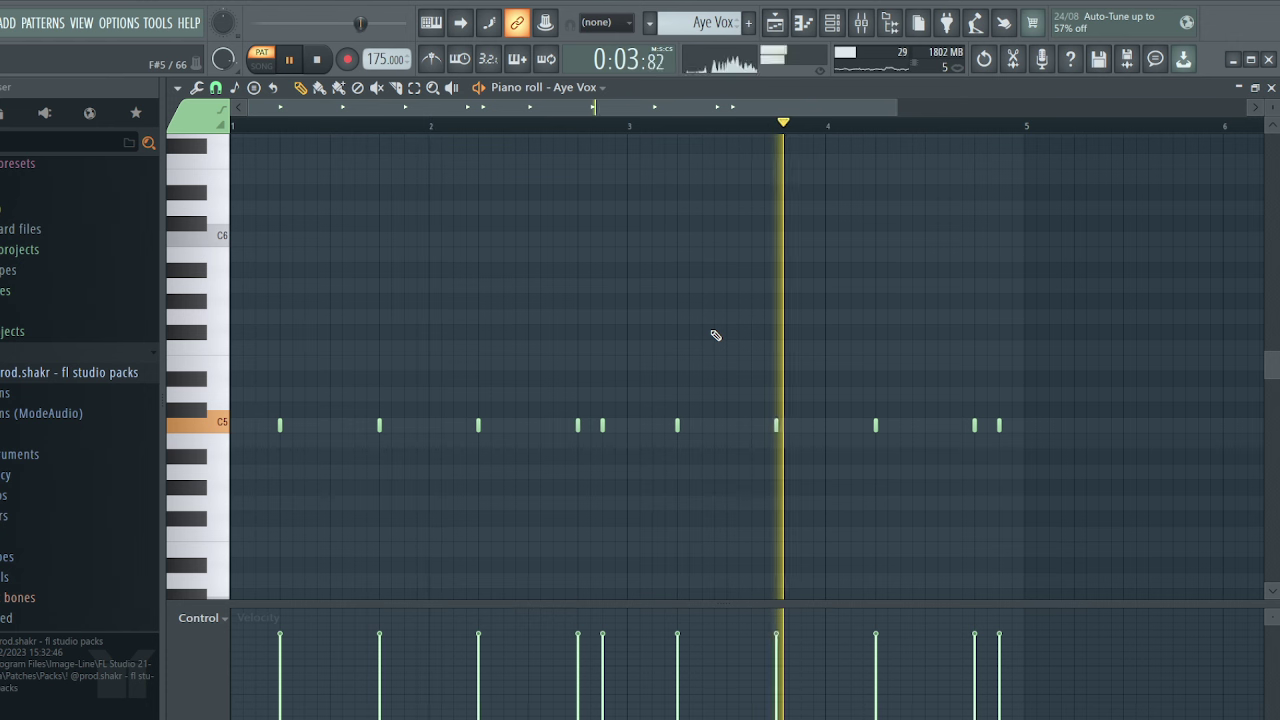
{"action": "key", "text": "space"}
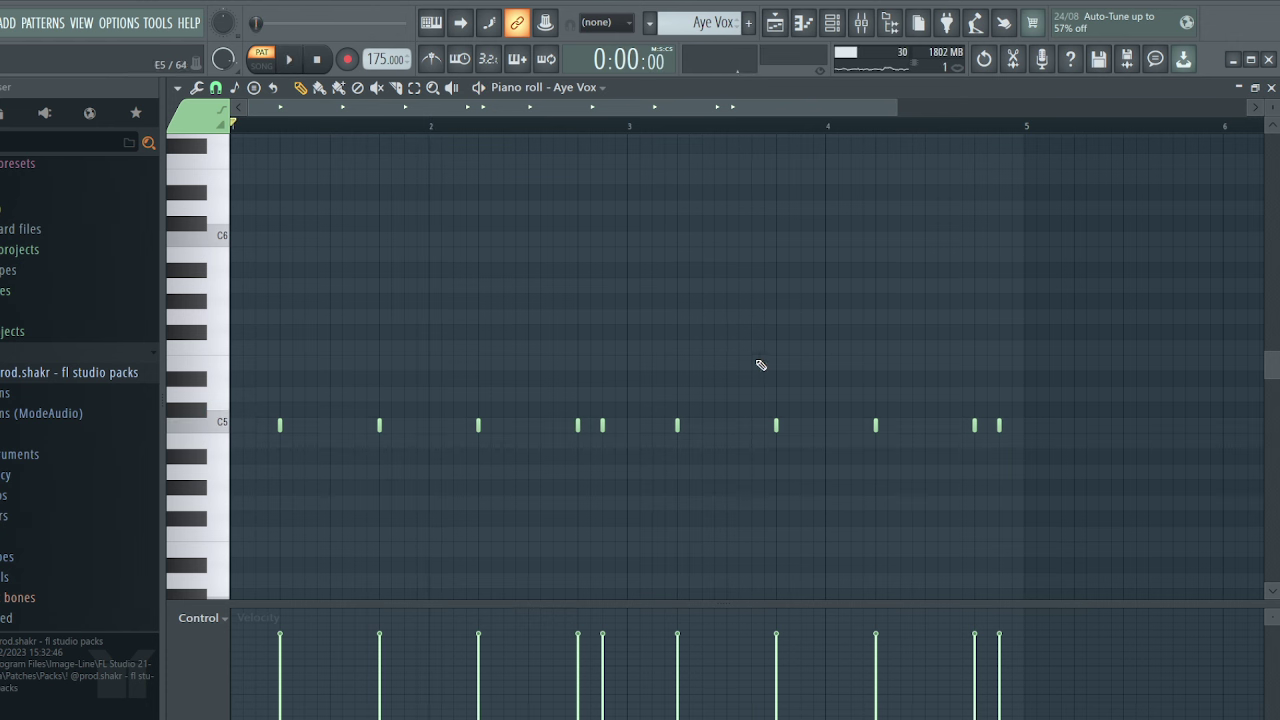
- Switch to the snare (24) pattern, check its notes, and audition it
{"action": "left_click_drag", "start_coordinate": [708, 23], "coordinate": [708, 36]}
{"action": "key", "text": "space"}
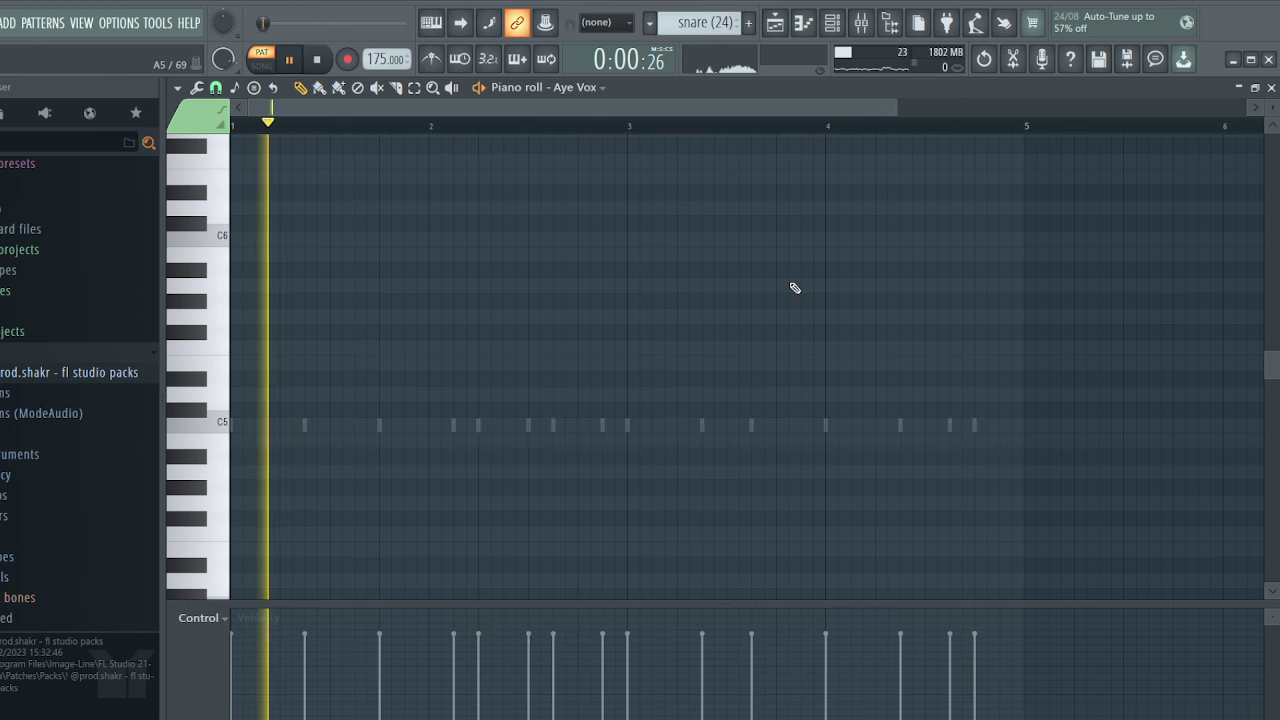
{"action": "key", "text": "space"}
{"action": "key", "text": "space"}
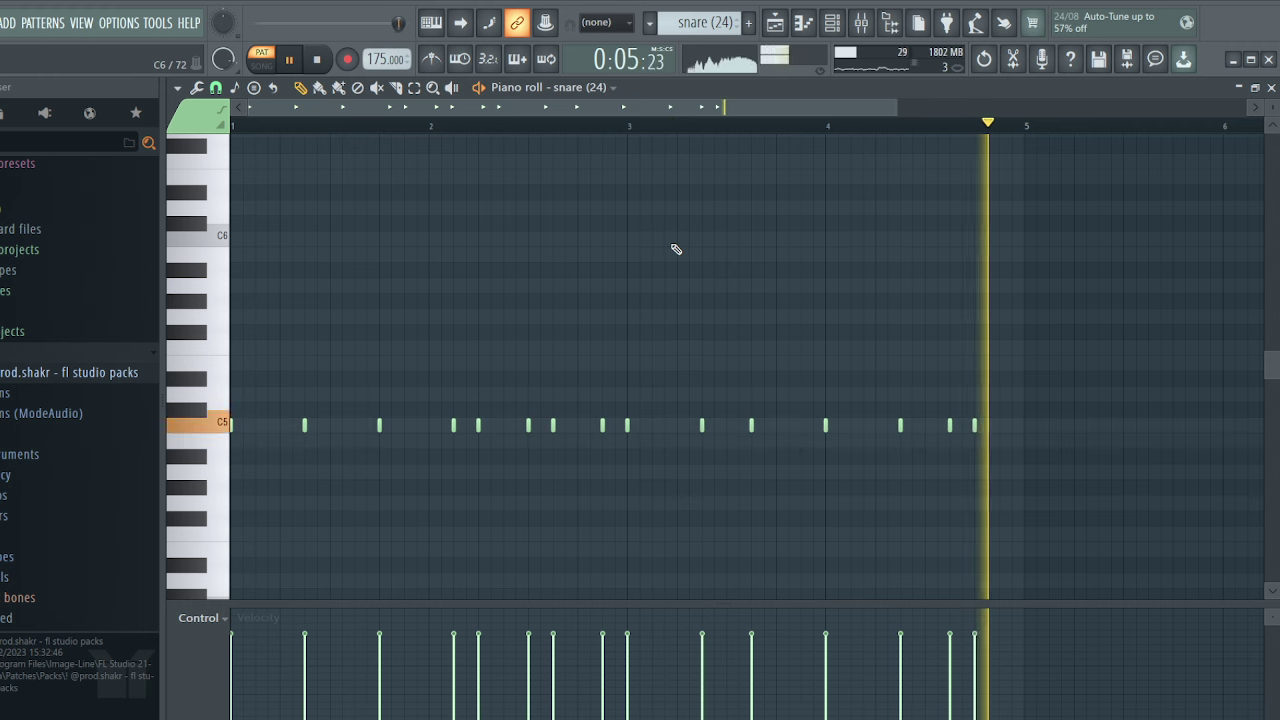
{"action": "key", "text": "space"}
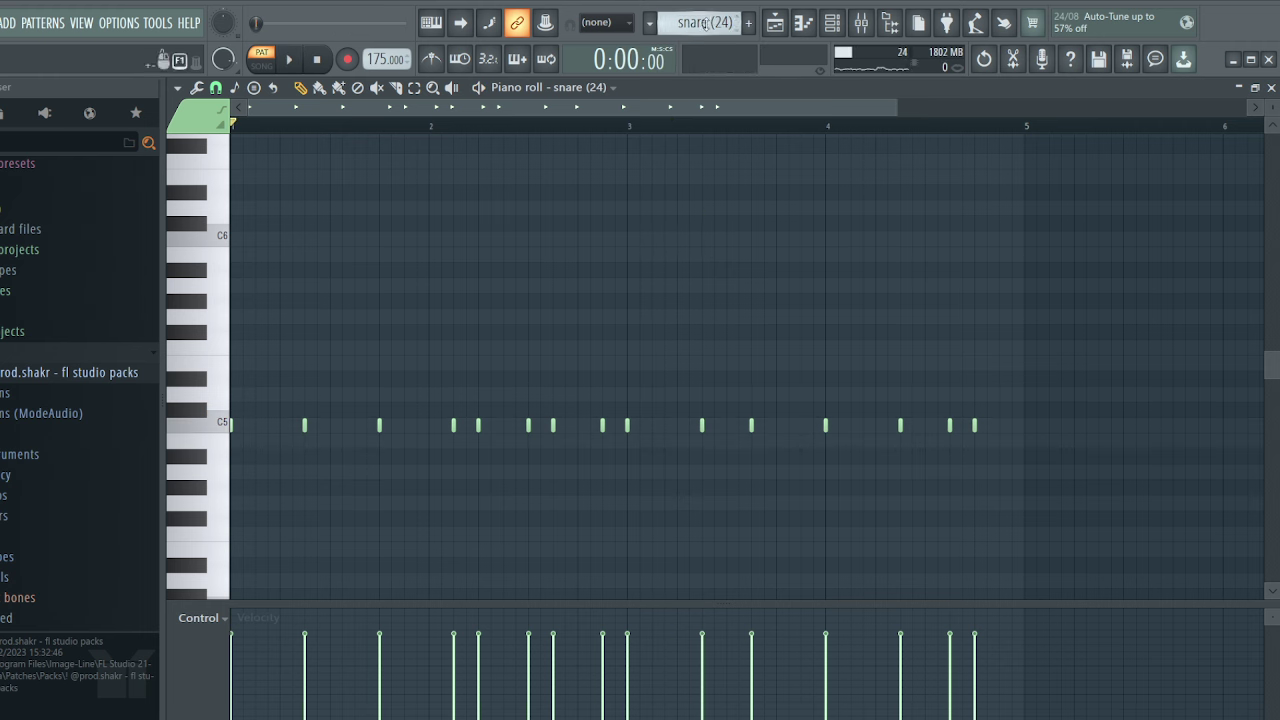
- Switch to the perc (11) pattern, check its notes, and audition it
{"action": "left_click_drag", "start_coordinate": [705, 24], "coordinate": [705, 14]}
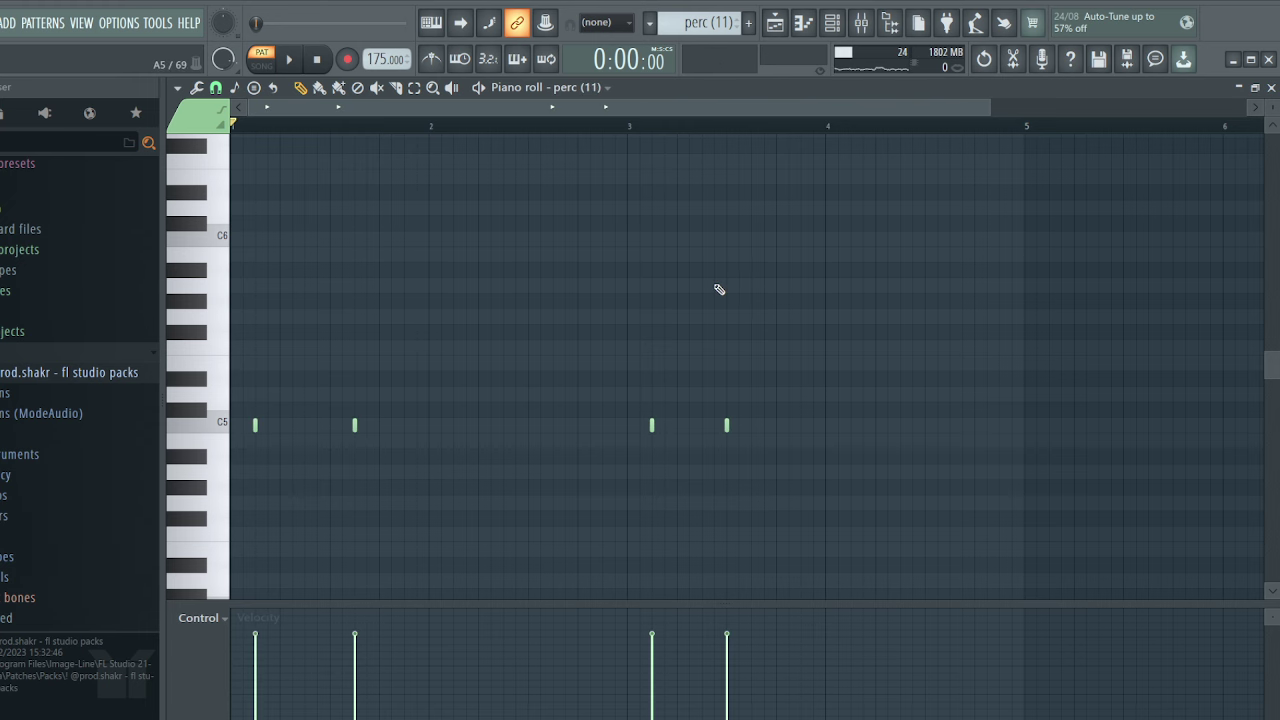
{"action": "key", "text": "space"}
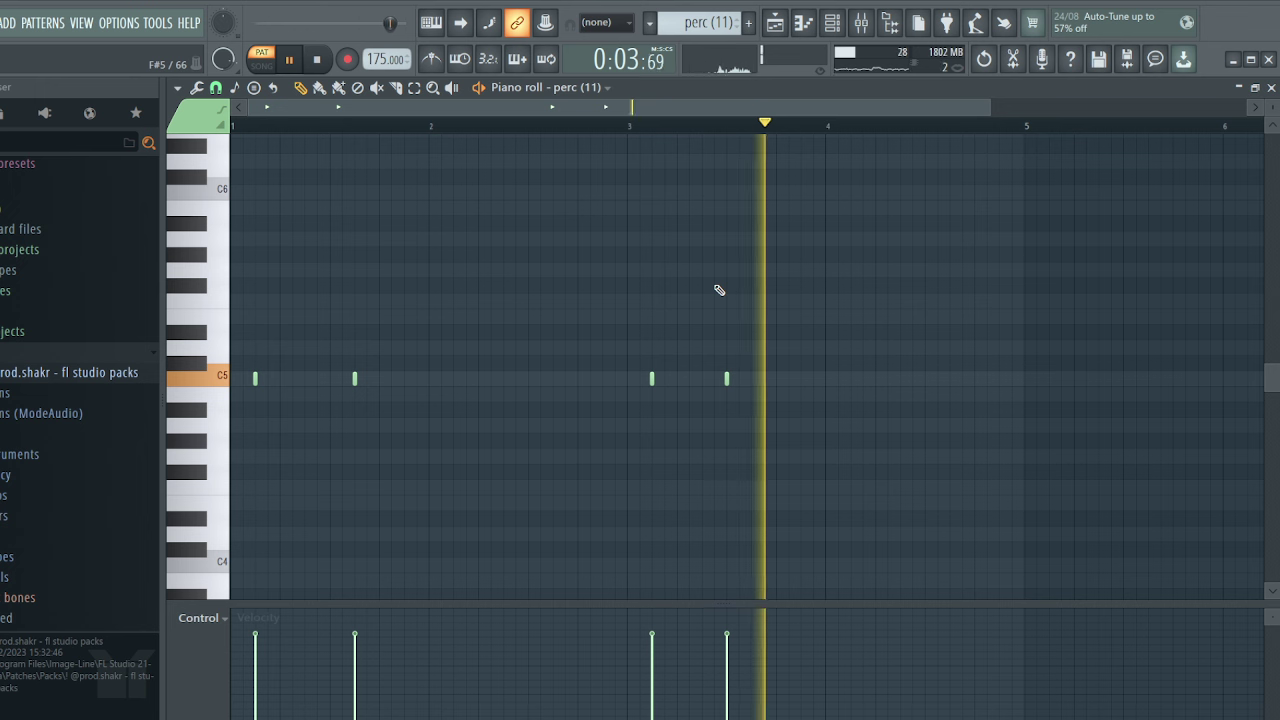
{"action": "key", "text": "space"}
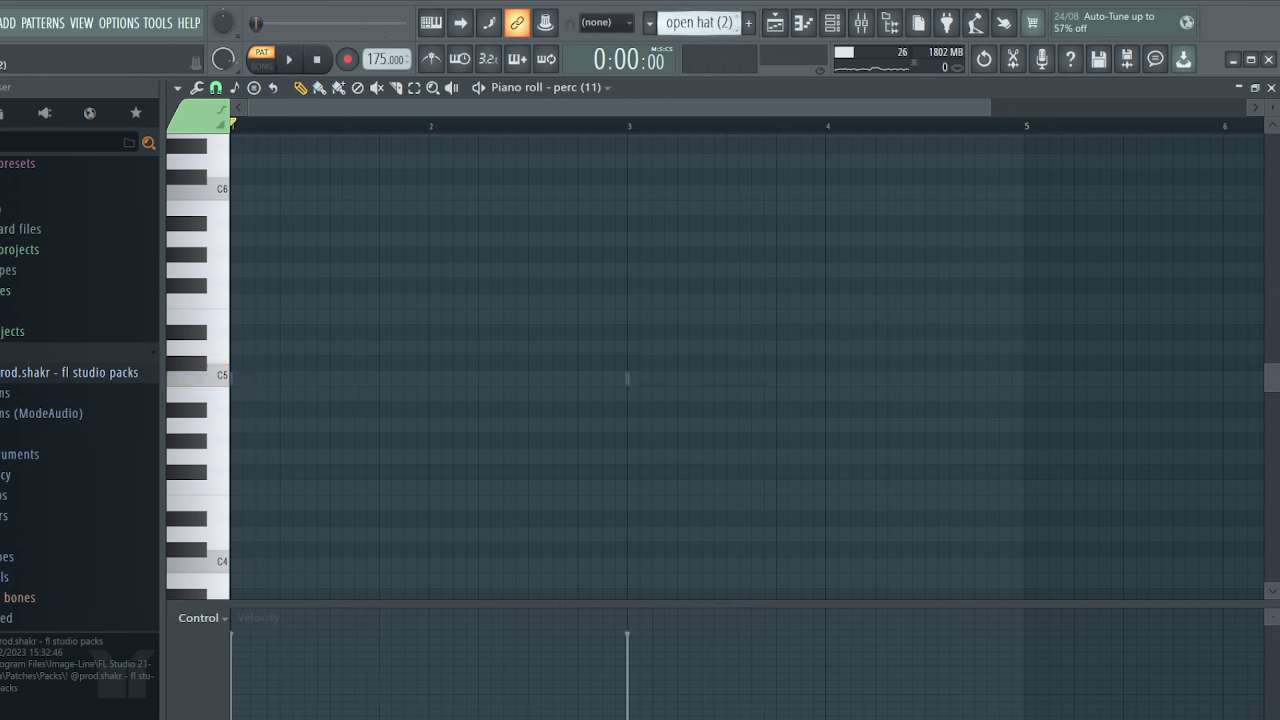
- Audition the open hat (2) and open hat (7) patterns one after the other, checking their notes
{"action": "key", "text": "space"}
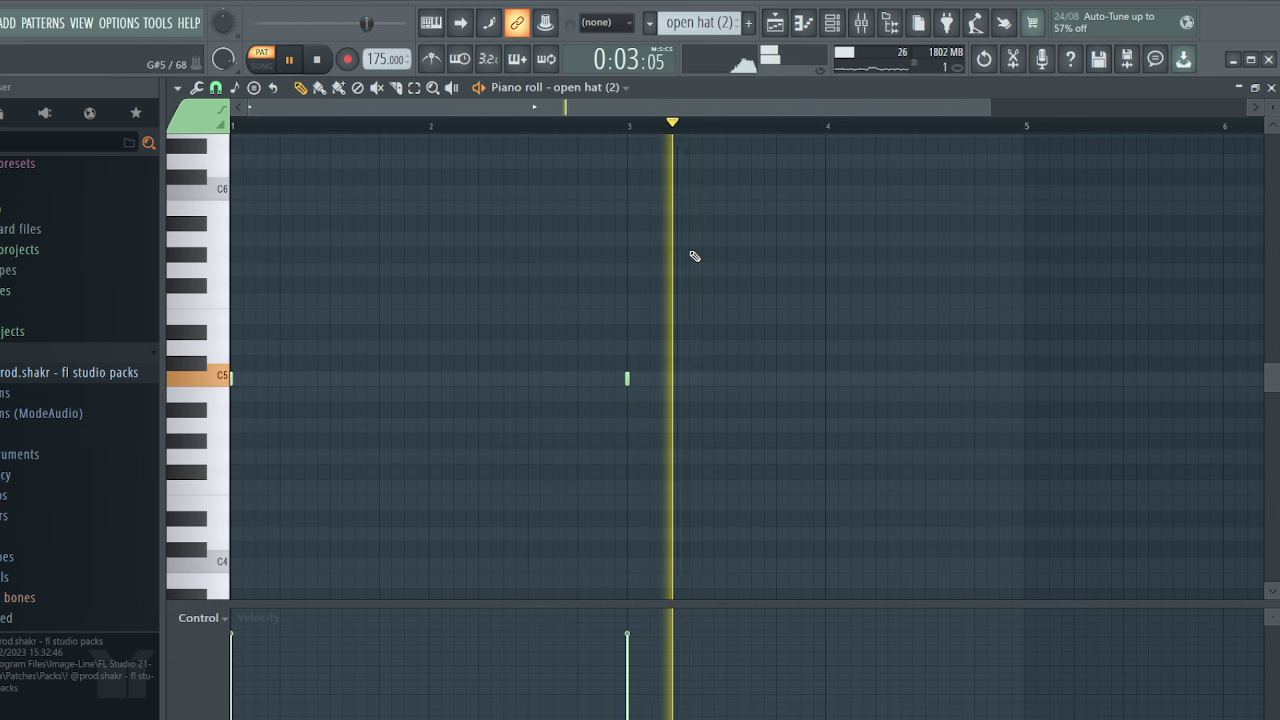
{"action": "key", "text": "space"}
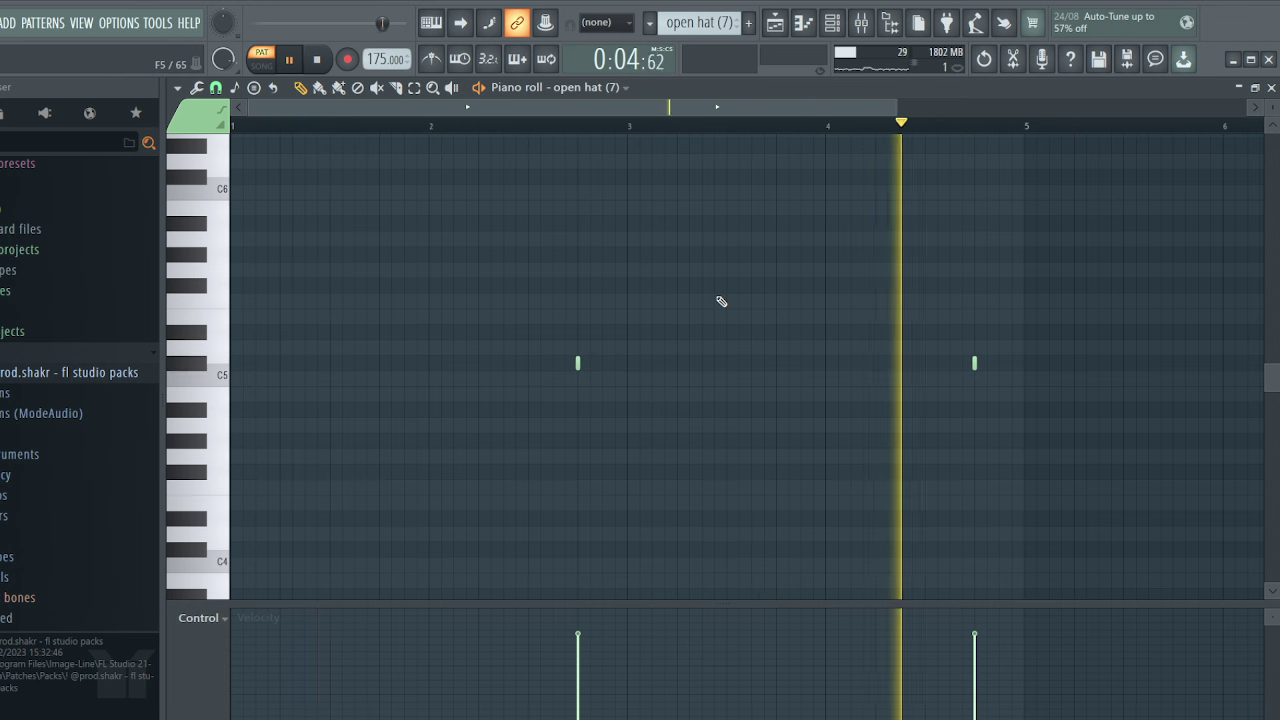
{"action": "key", "text": "space"}
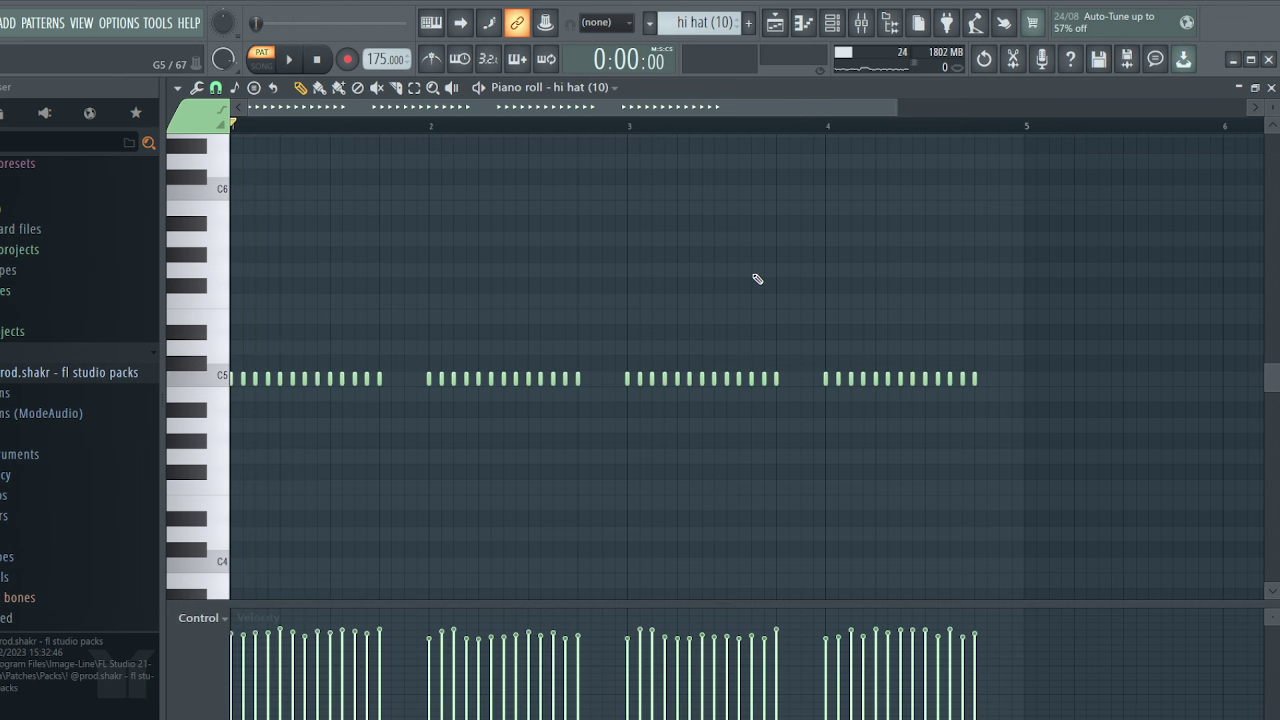
- Audition the hi hat (10) pattern and the clap (2) pattern in turn, checking their notes
{"action": "key", "text": "space"}
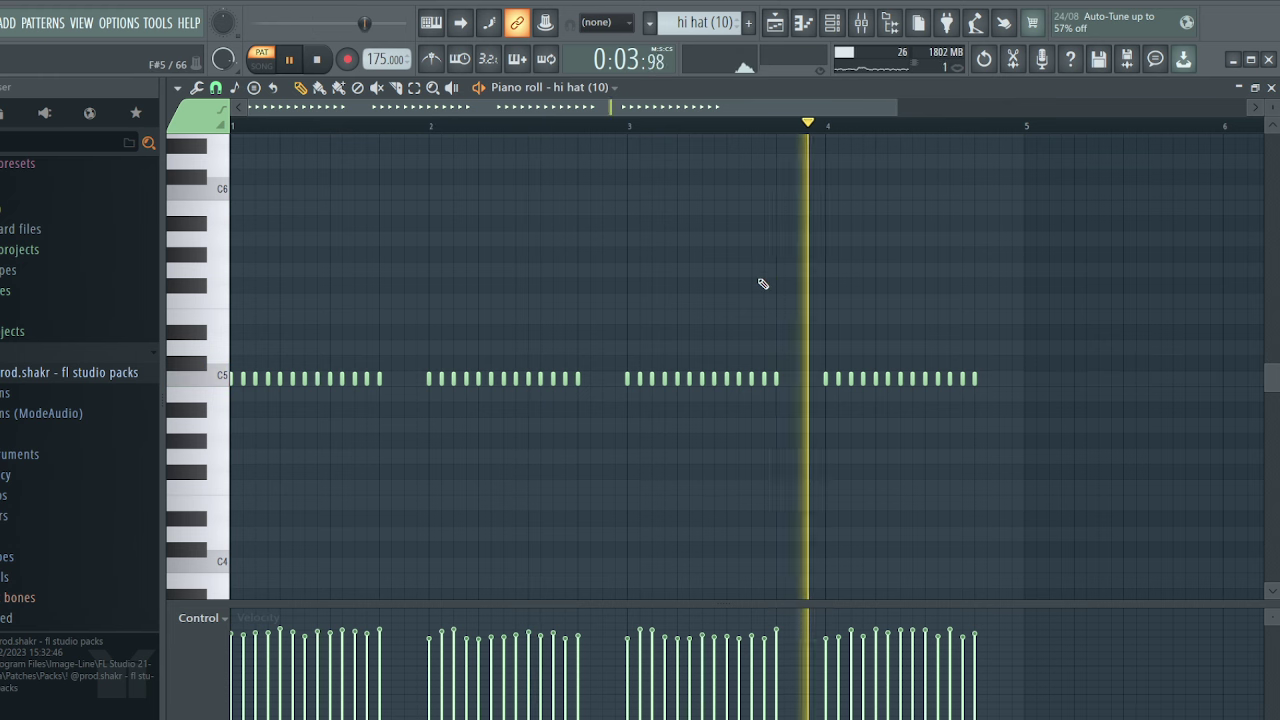
{"action": "key", "text": "space"}
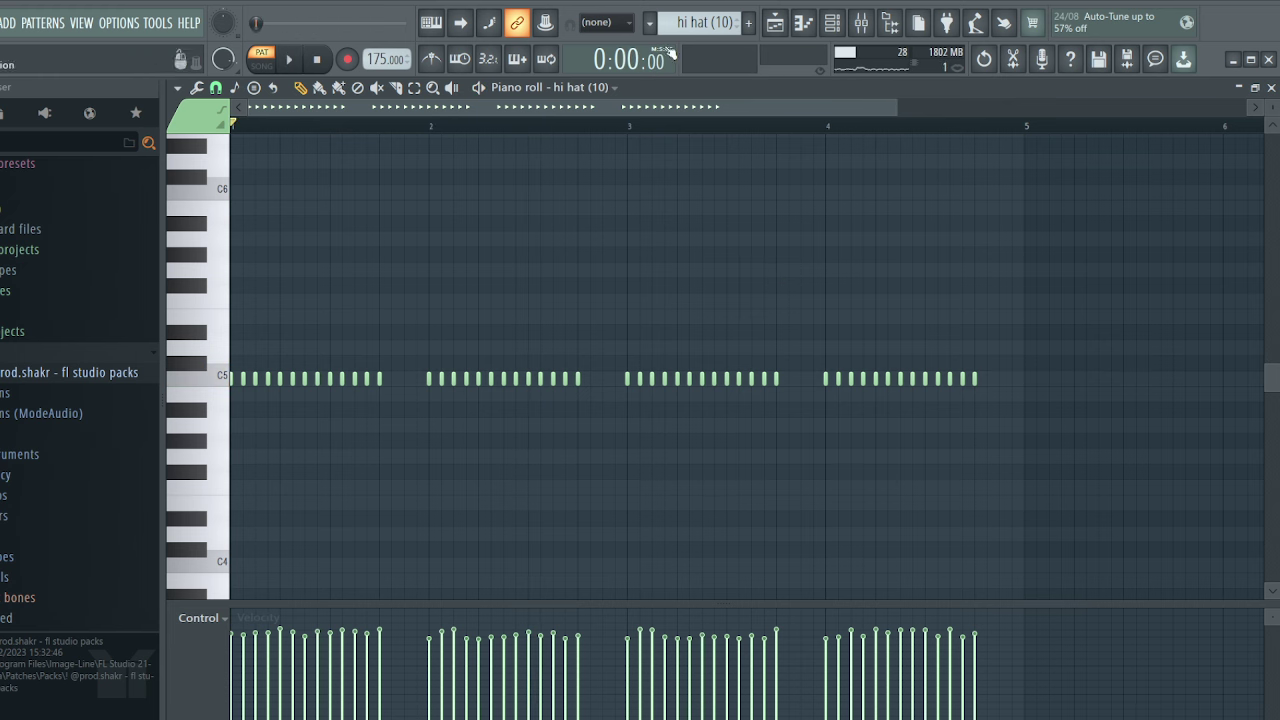
{"action": "scroll", "coordinate": [692, 27], "scroll_direction": "down", "scroll_amount": 1}
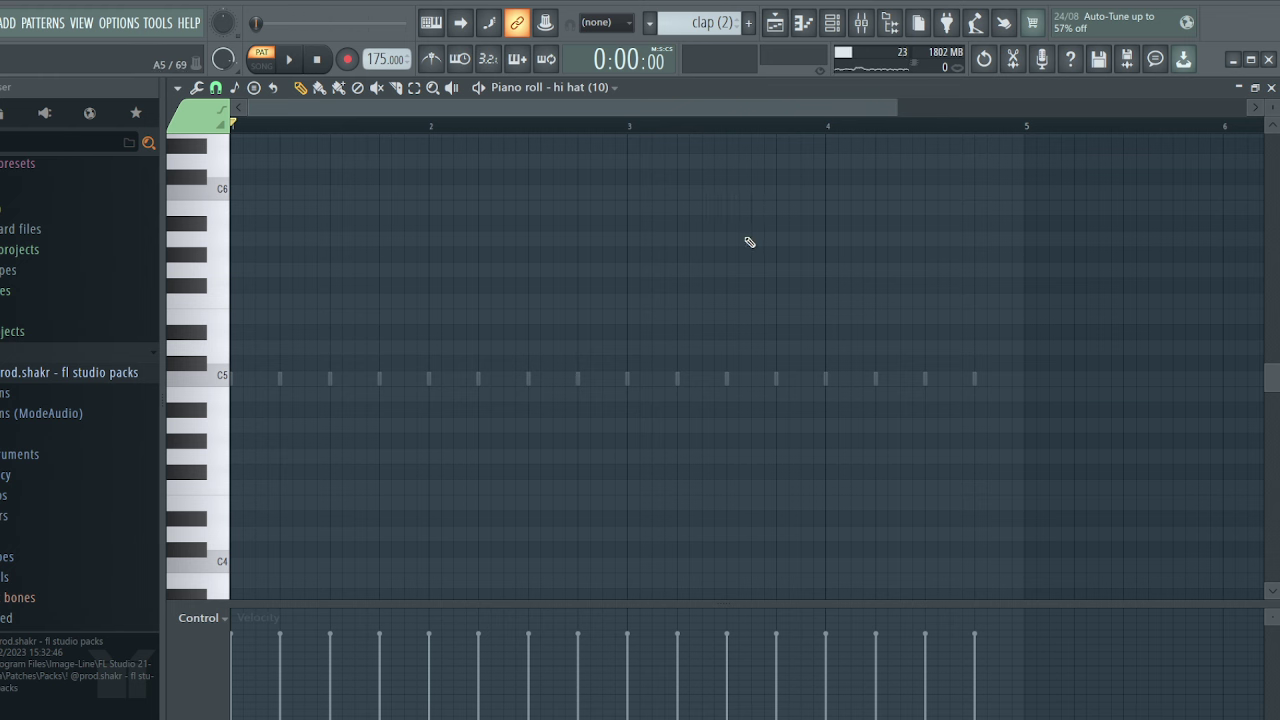
{"action": "key", "text": "space"}
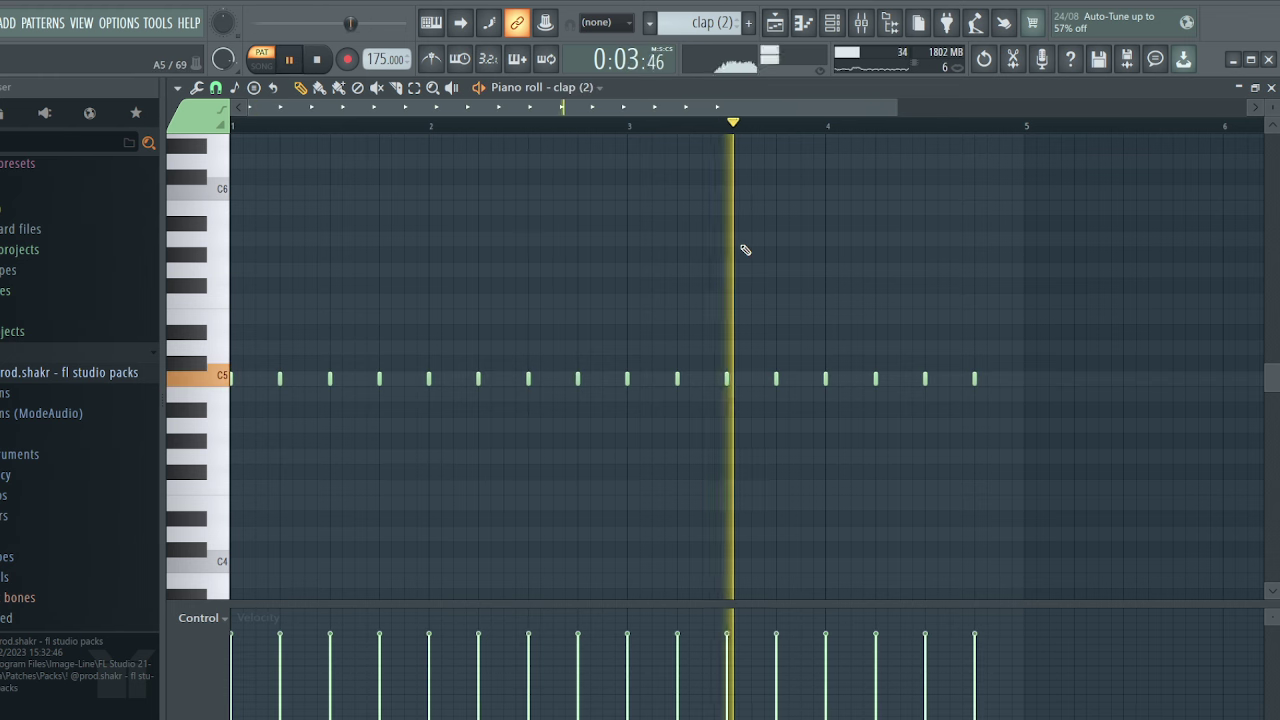
{"action": "key", "text": "space"}
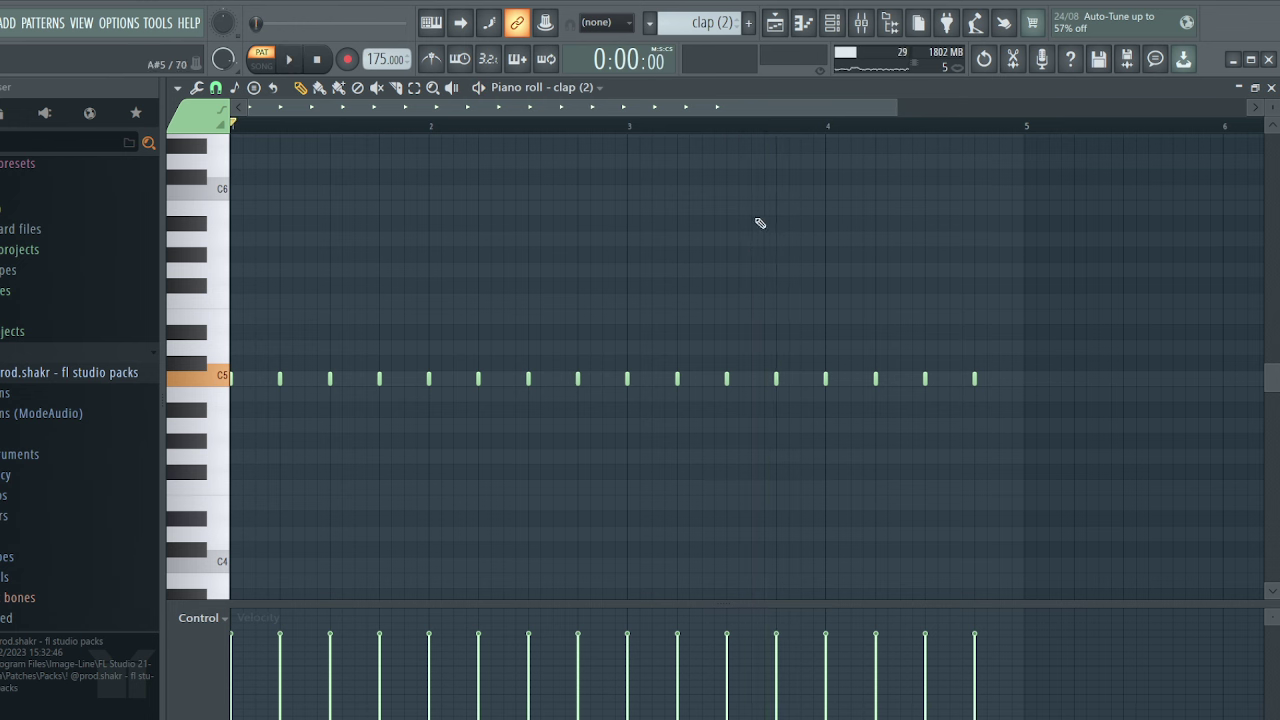
{"action": "scroll", "coordinate": [706, 27], "scroll_direction": "down", "scroll_amount": 1}
{"action": "scroll", "coordinate": [706, 27], "scroll_direction": "up", "scroll_amount": 1}
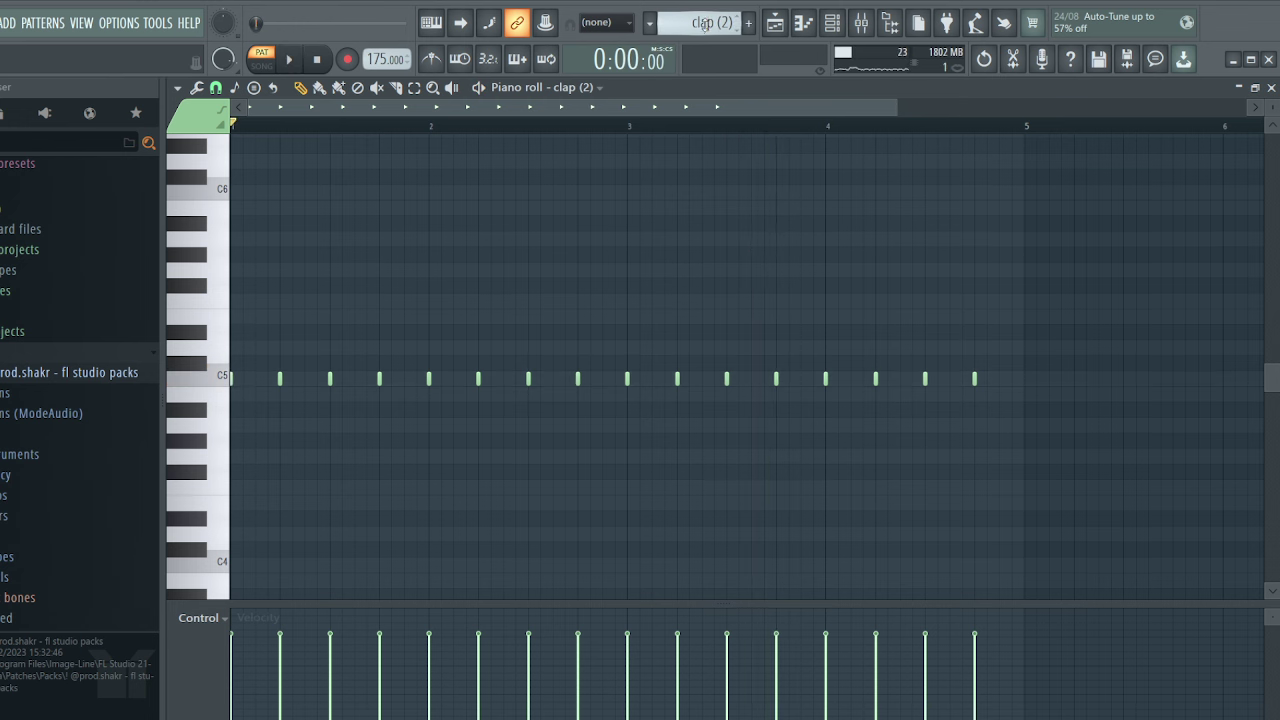
- Return to the playlist and play bars 9 to 17 with only tracks 7 to 14 unmuted
{"action": "key", "text": "F5"}
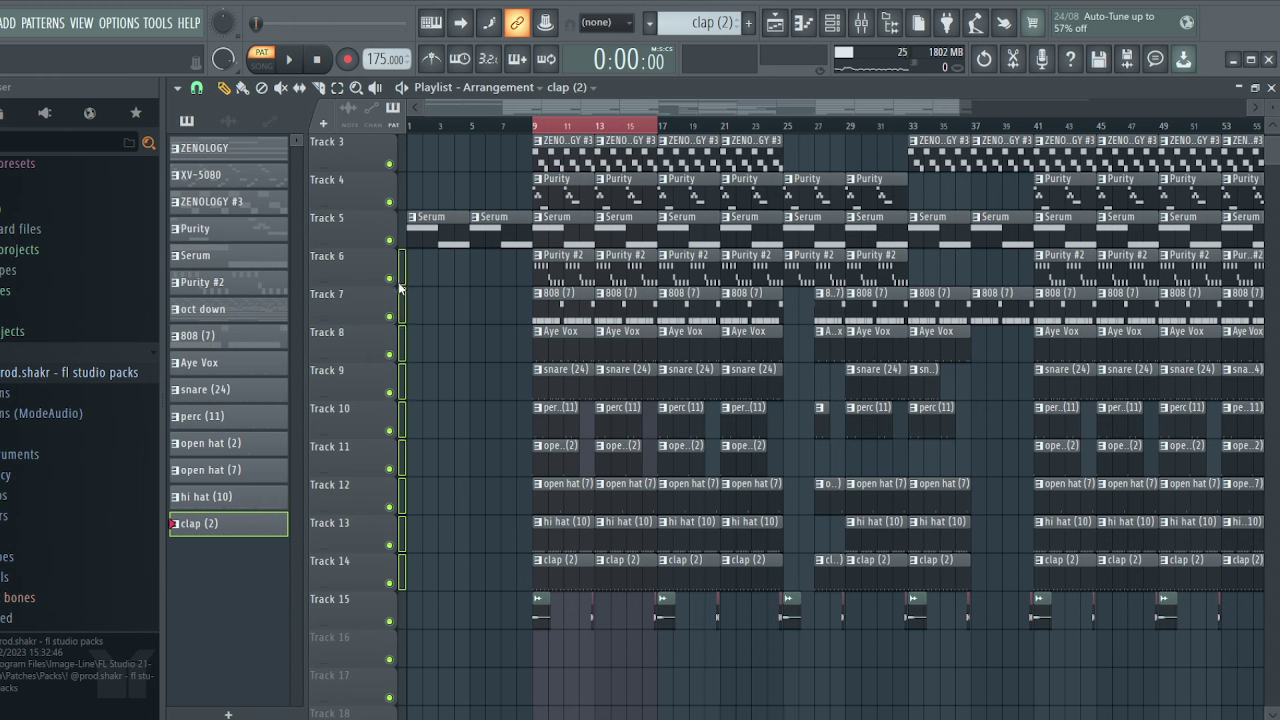
{"action": "left_click", "coordinate": [397, 582], "text": "ctrl"}
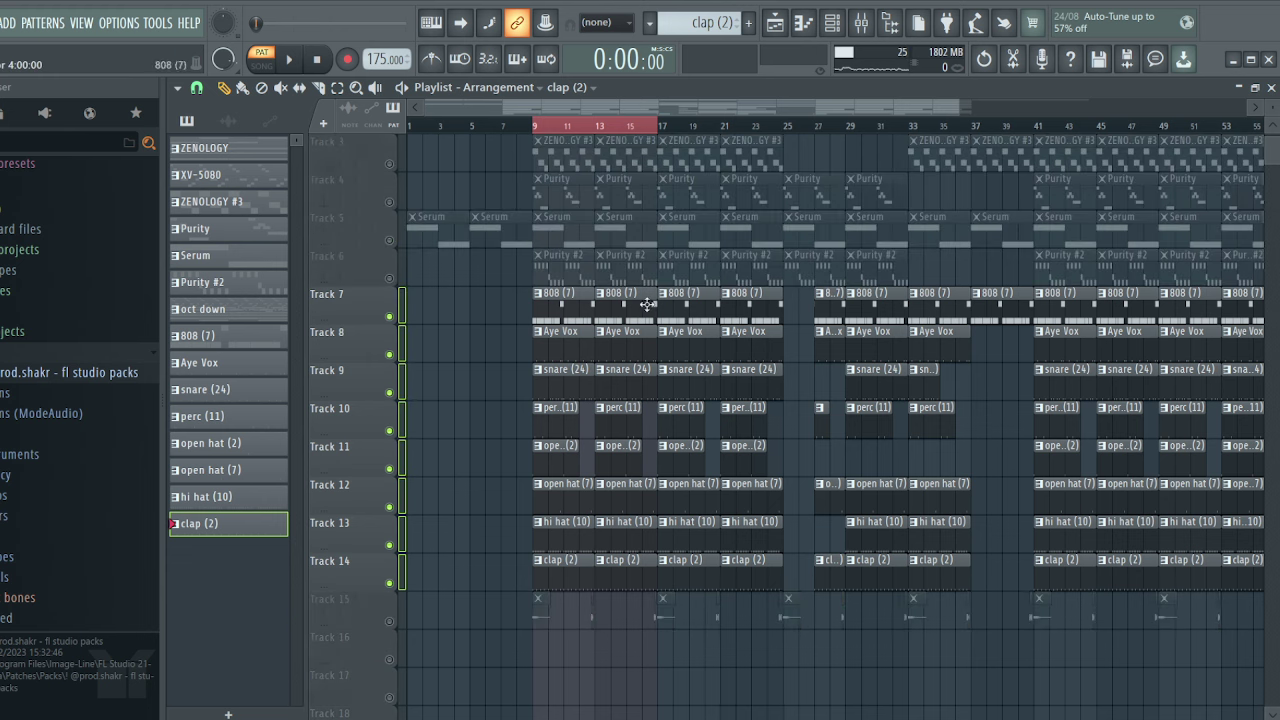
{"action": "key", "text": "space"}
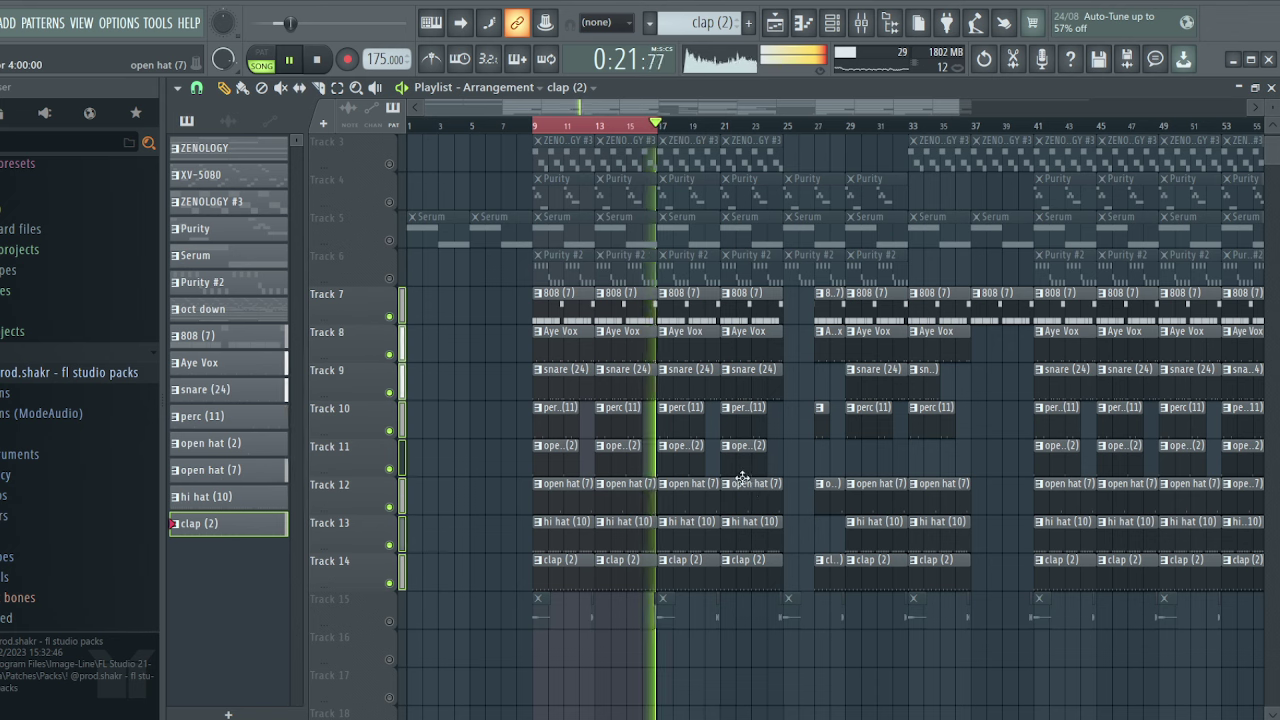
{"action": "key", "text": "space"}
- Solo Track 15 and audition its sound-effect clips, the shots at bar 9 and the short clip just before bar 13
{"action": "scroll", "coordinate": [555, 137], "scroll_direction": "up", "scroll_amount": 4}
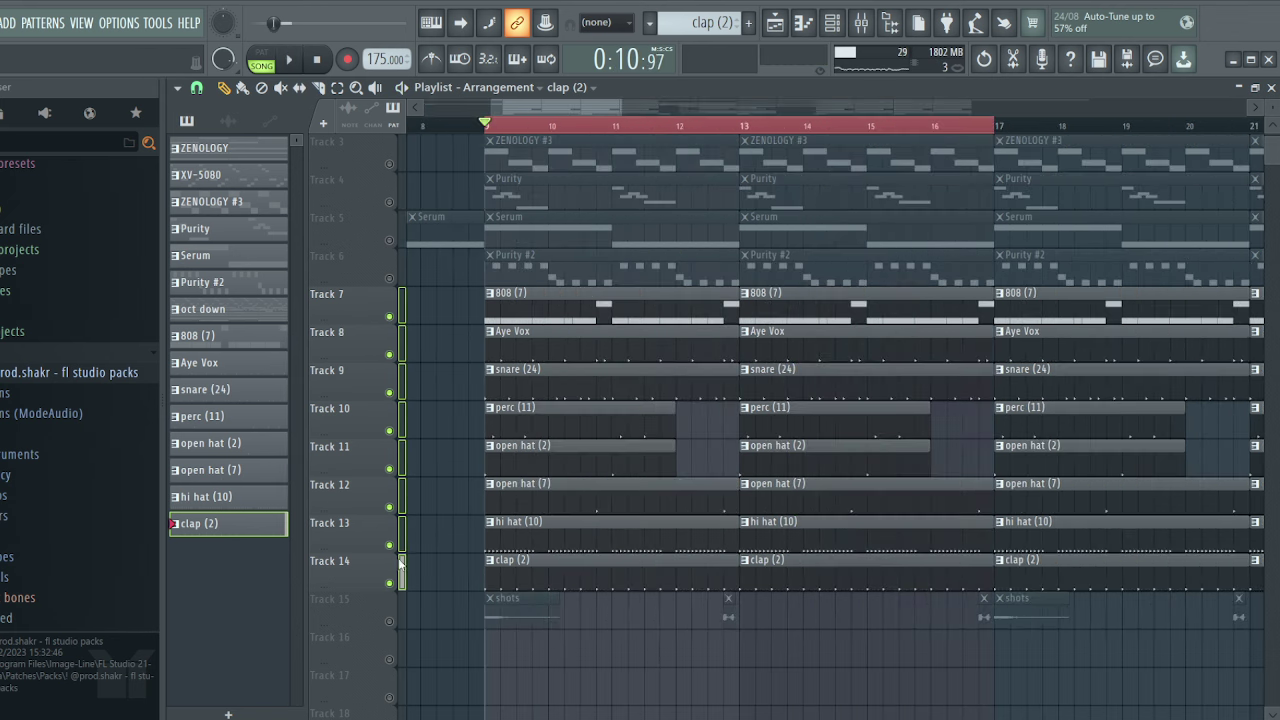
{"action": "right_click", "coordinate": [389, 621]}
{"action": "scroll", "coordinate": [500, 545], "scroll_direction": "down", "scroll_amount": 1}
{"action": "key", "text": "space"}
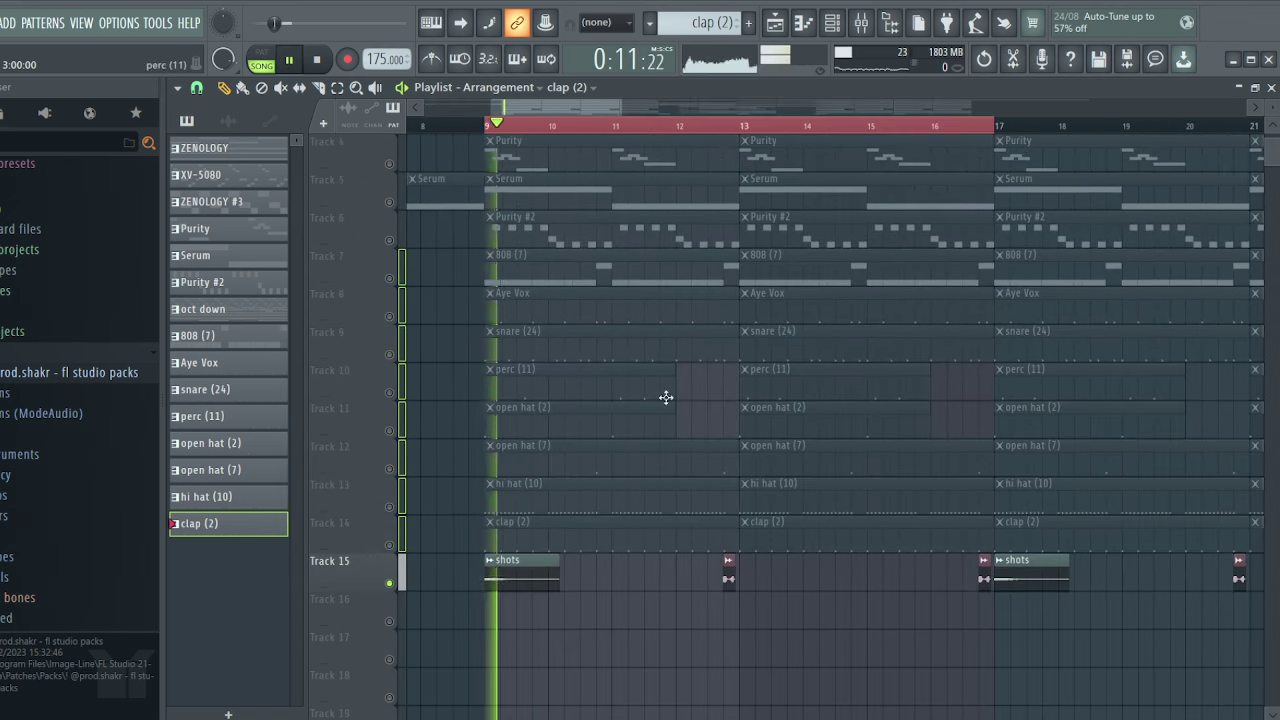
{"action": "scroll", "coordinate": [714, 131], "scroll_direction": "up", "scroll_amount": 3}
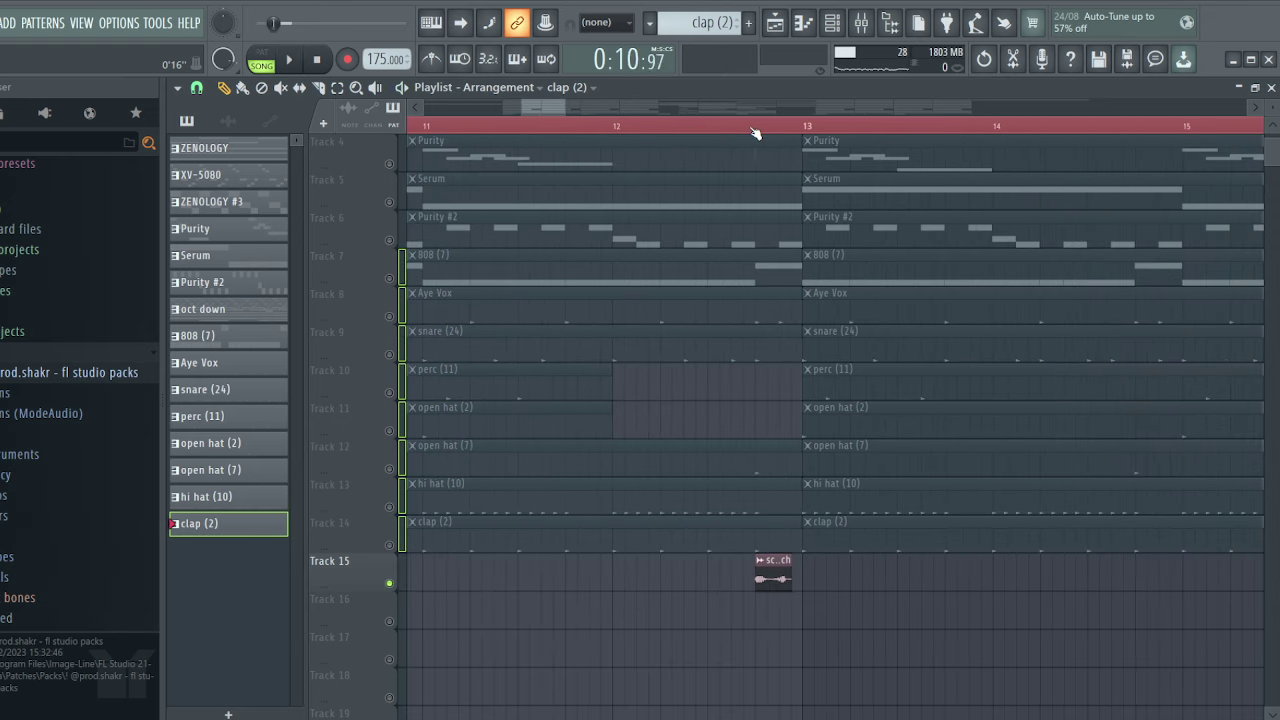
{"action": "left_click", "coordinate": [755, 133]}
{"action": "scroll", "coordinate": [755, 133], "scroll_direction": "down", "scroll_amount": 4}
{"action": "left_click", "coordinate": [755, 133]}
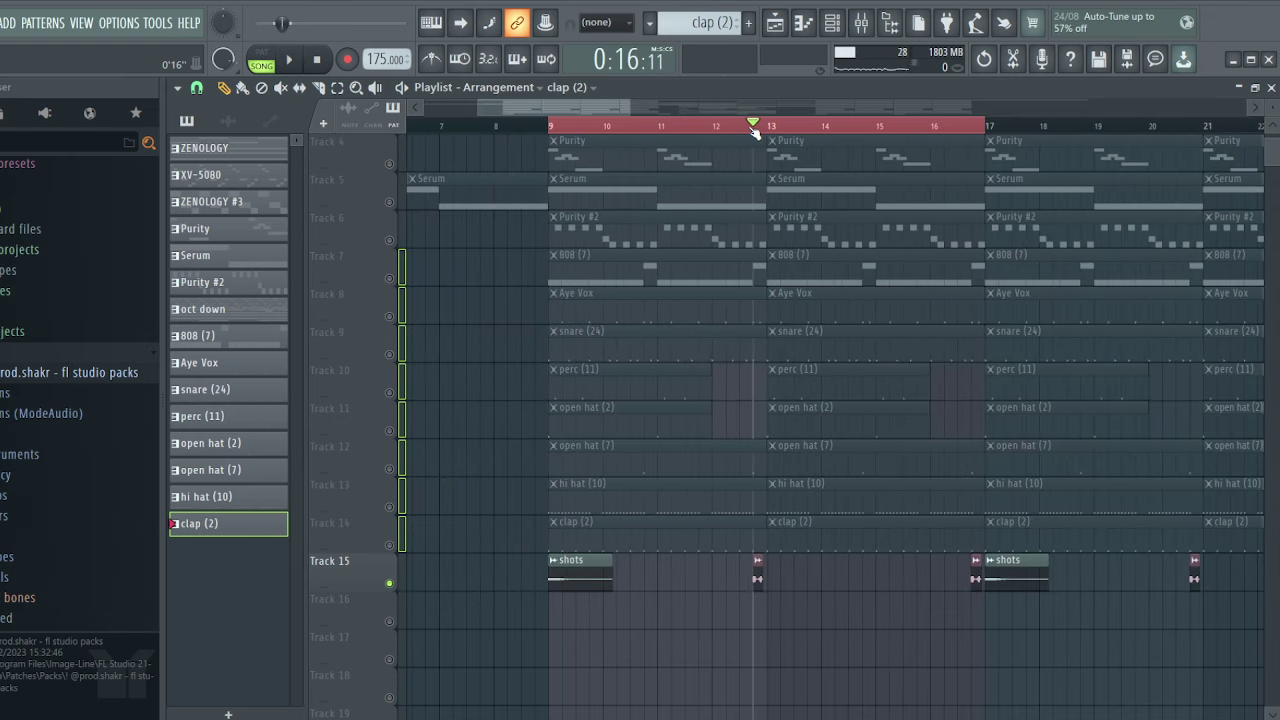
- With all tracks unmuted and the bar 9 to 17 selection cleared, play the full arrangement from the start
{"action": "right_click", "coordinate": [389, 586]}
{"action": "scroll", "coordinate": [389, 590], "scroll_direction": "up", "scroll_amount": 3}
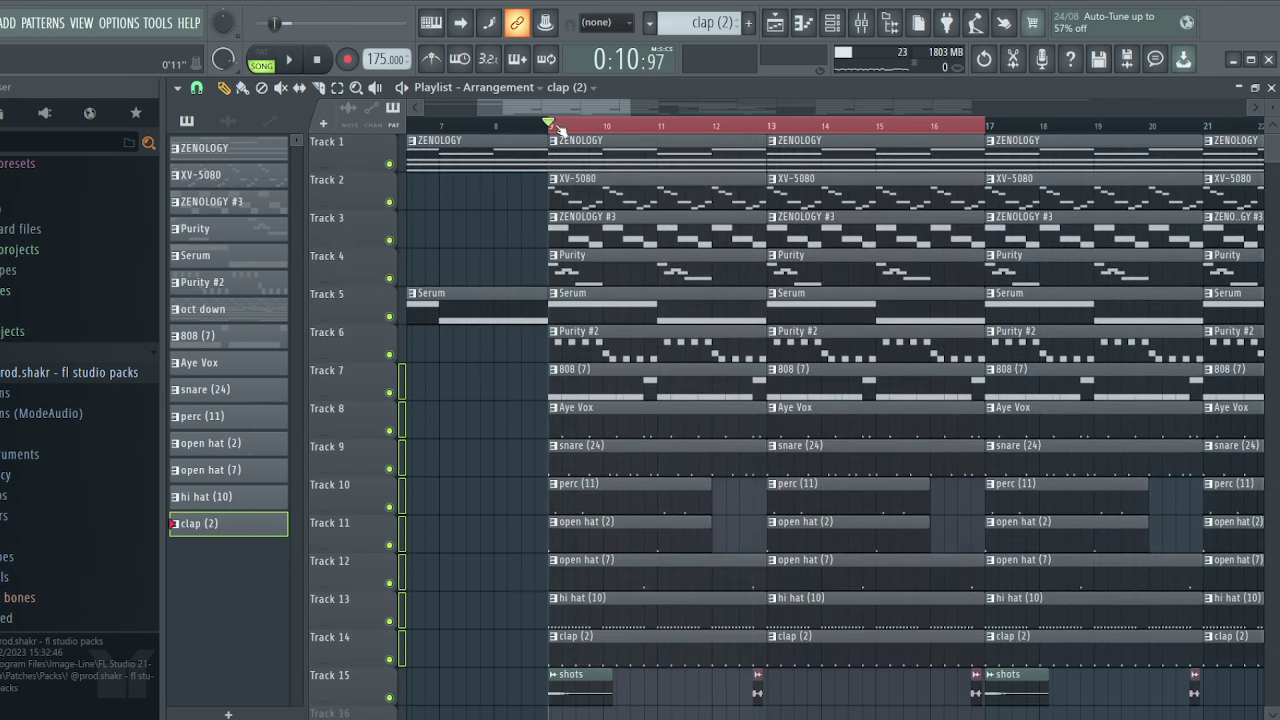
{"action": "scroll", "coordinate": [559, 131], "scroll_direction": "down", "scroll_amount": 5}
{"action": "scroll", "coordinate": [618, 125], "scroll_direction": "down", "scroll_amount": 1}
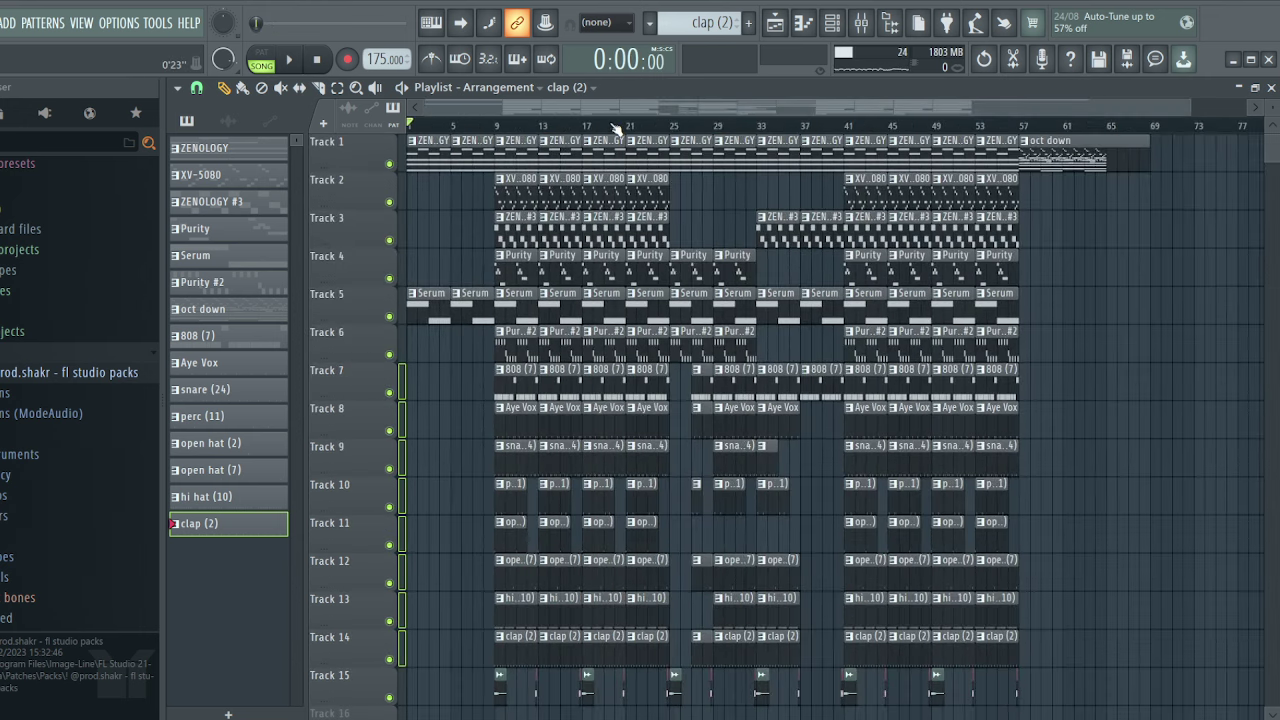
{"action": "scroll", "coordinate": [659, 133], "scroll_direction": "up", "scroll_amount": 3}
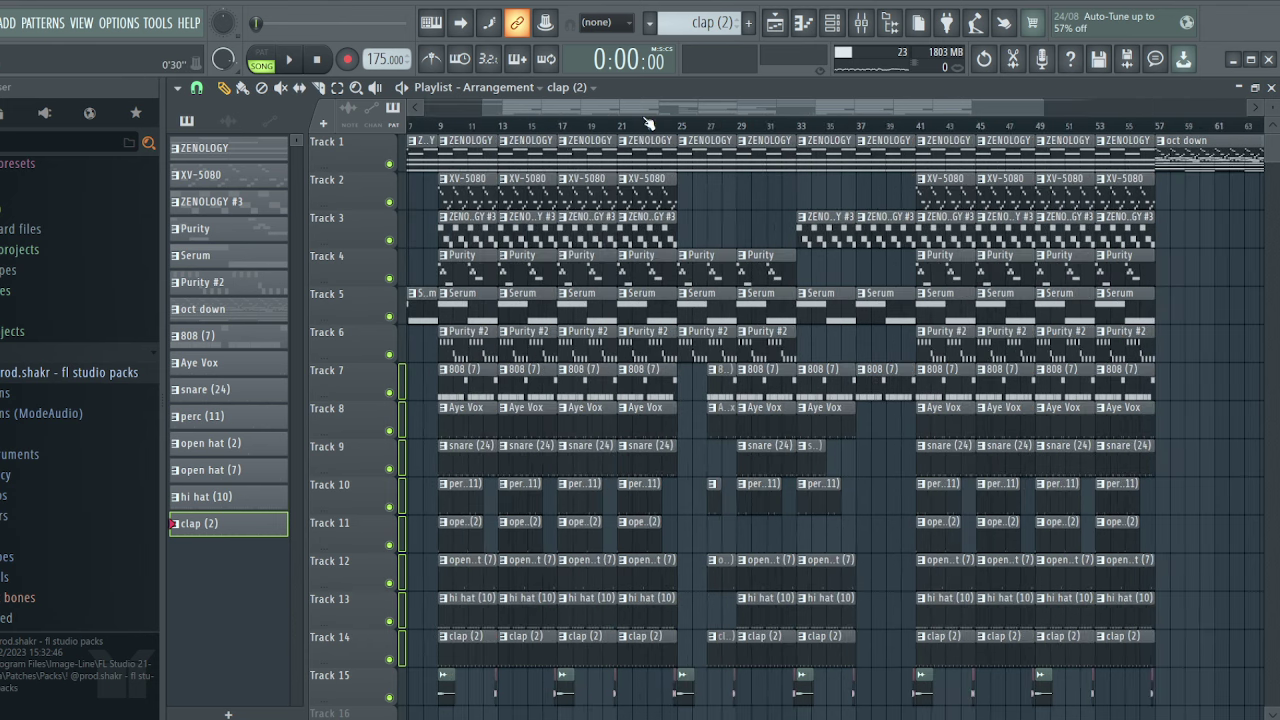
{"action": "key", "text": "space"}
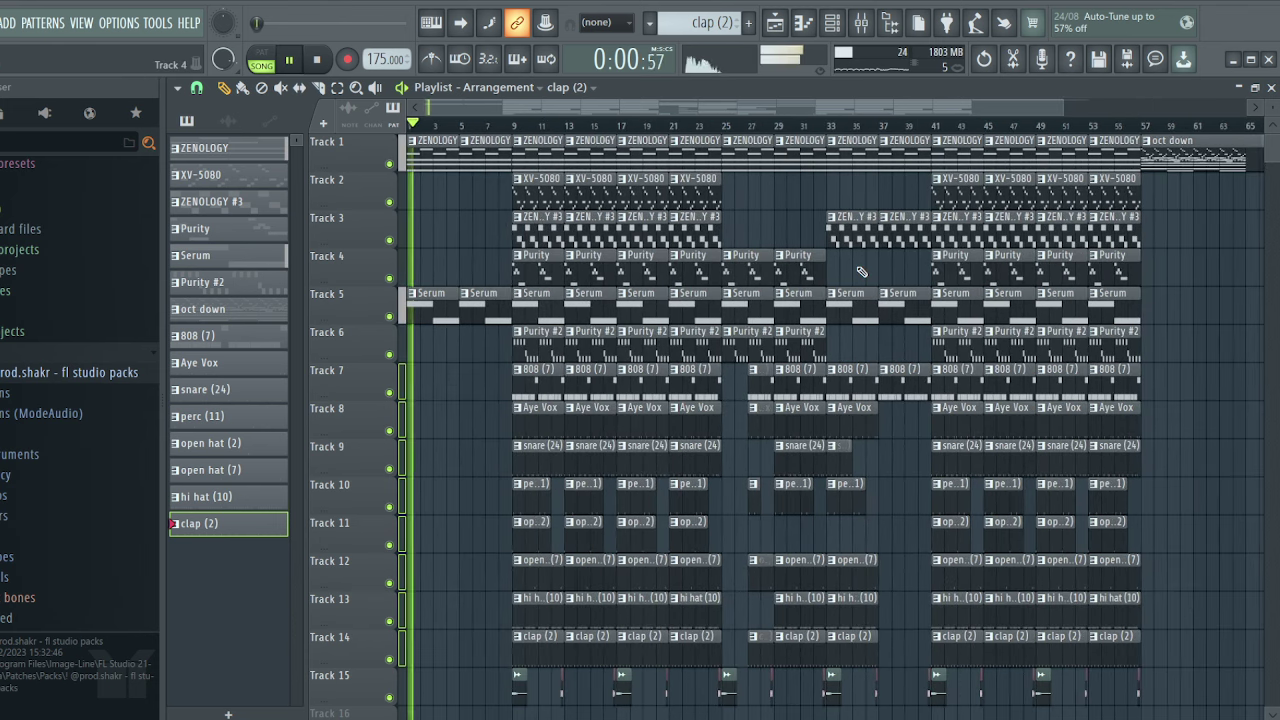